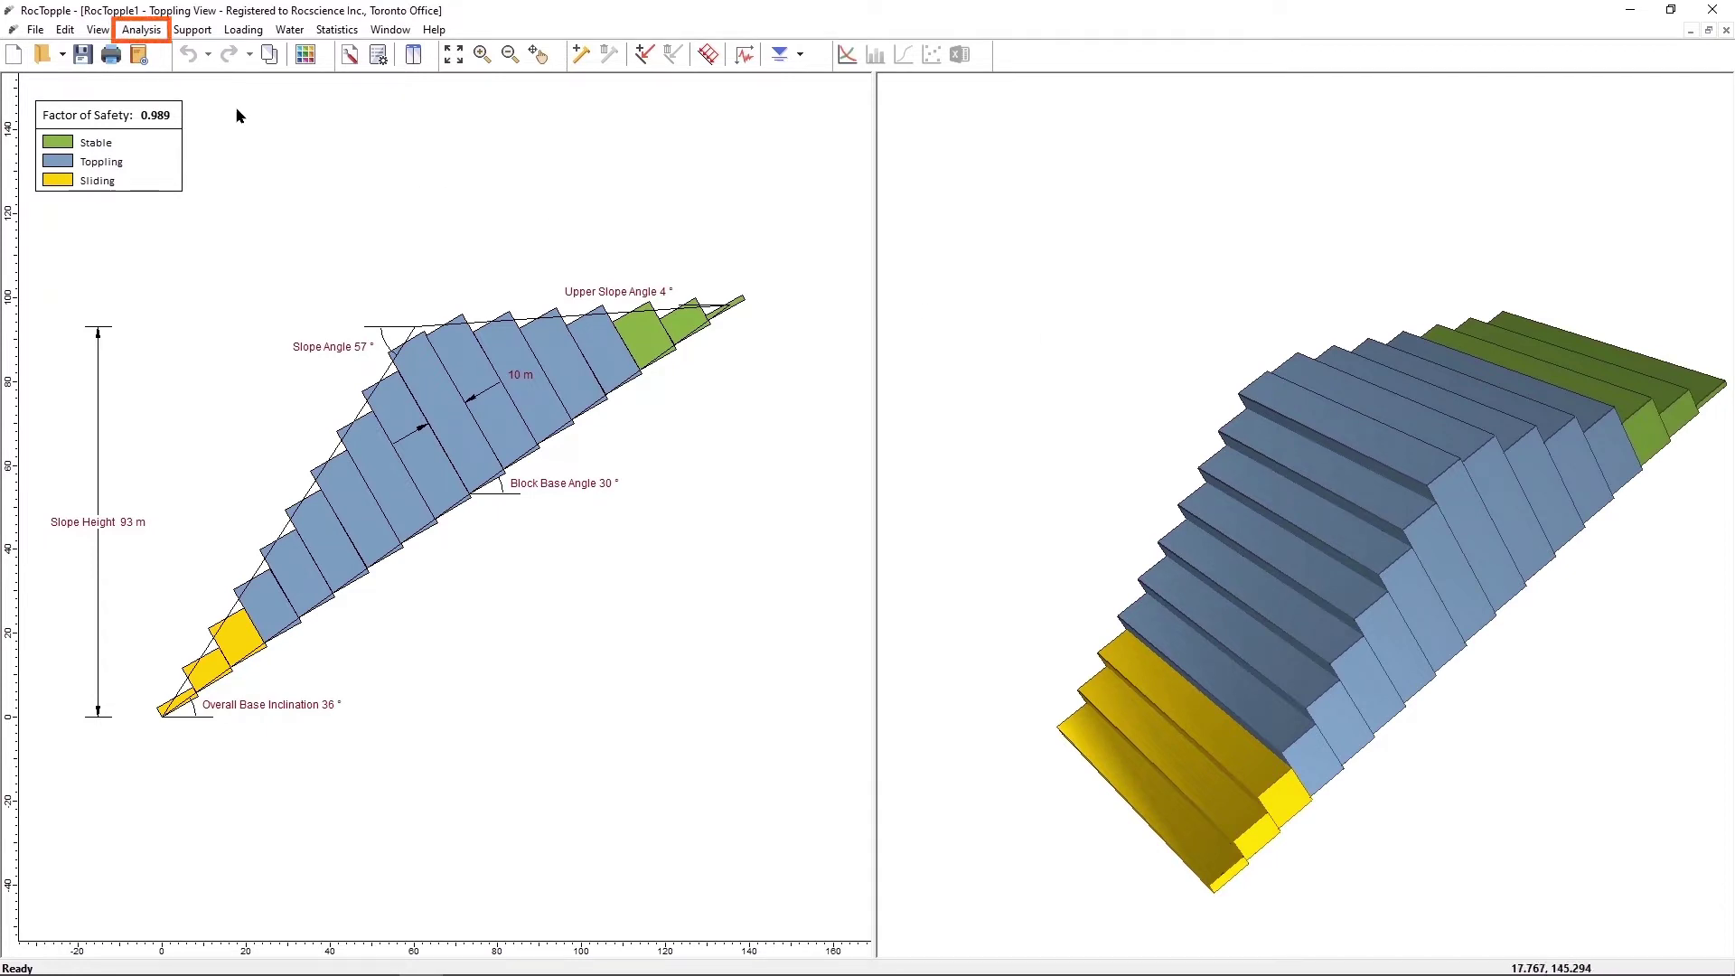
Step: Check the current toppling model in Project Settings and close it unchanged
click(152, 32)
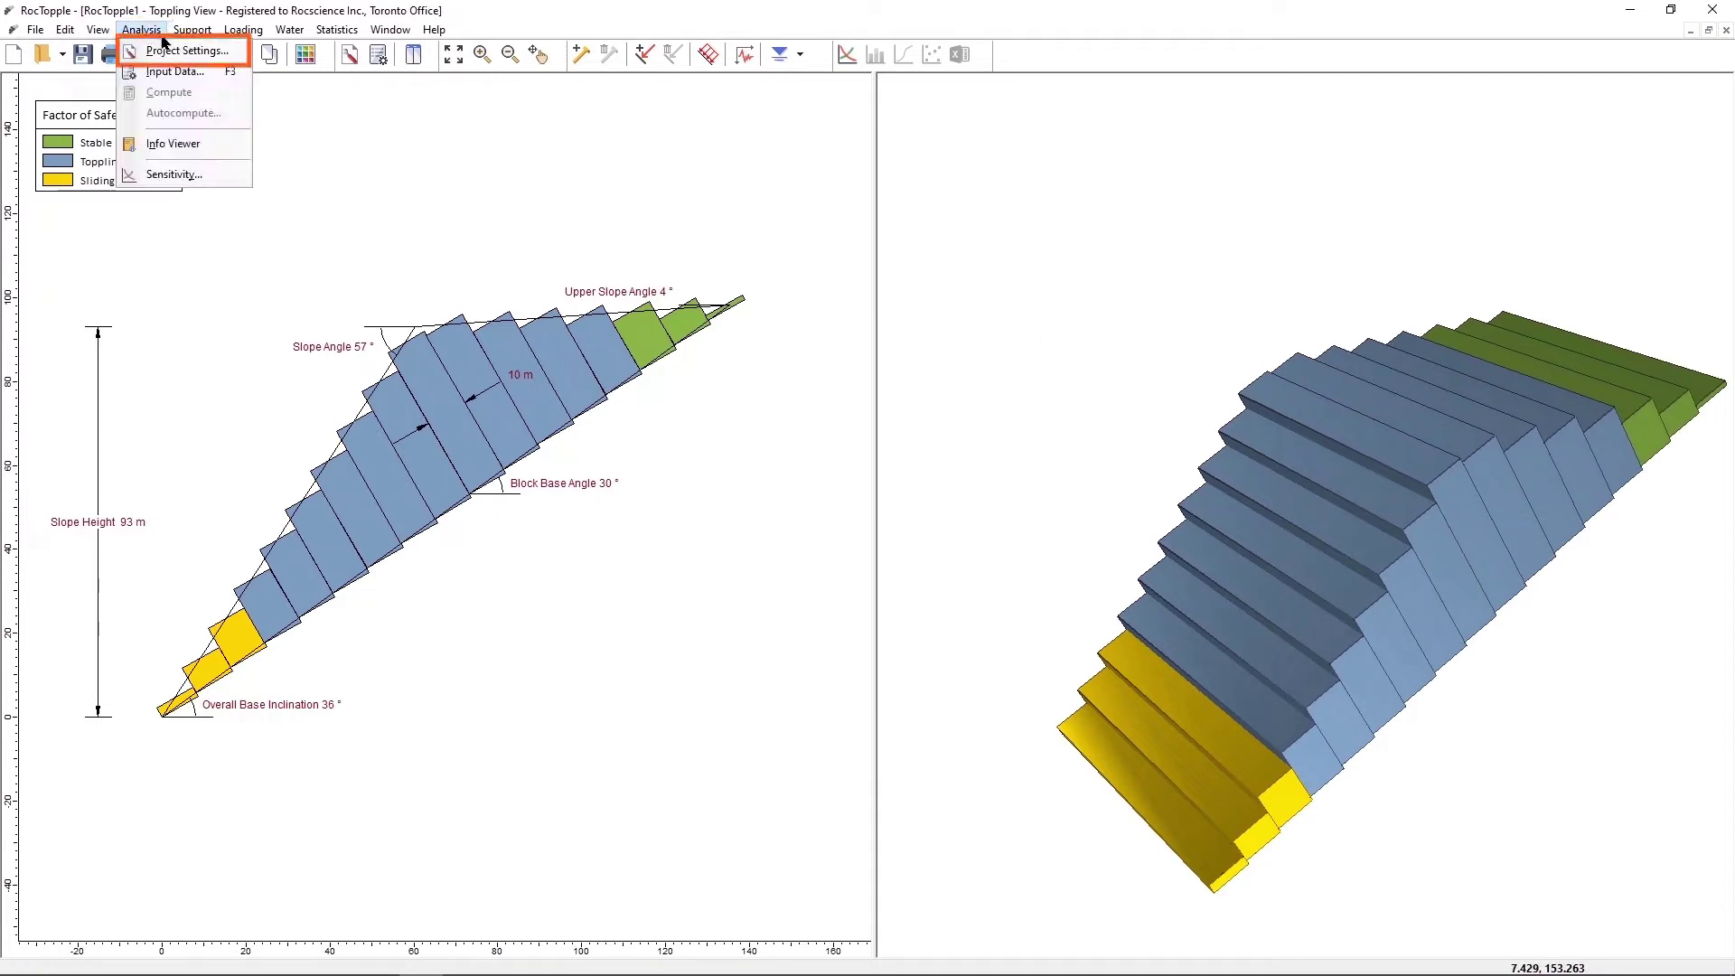
click(165, 51)
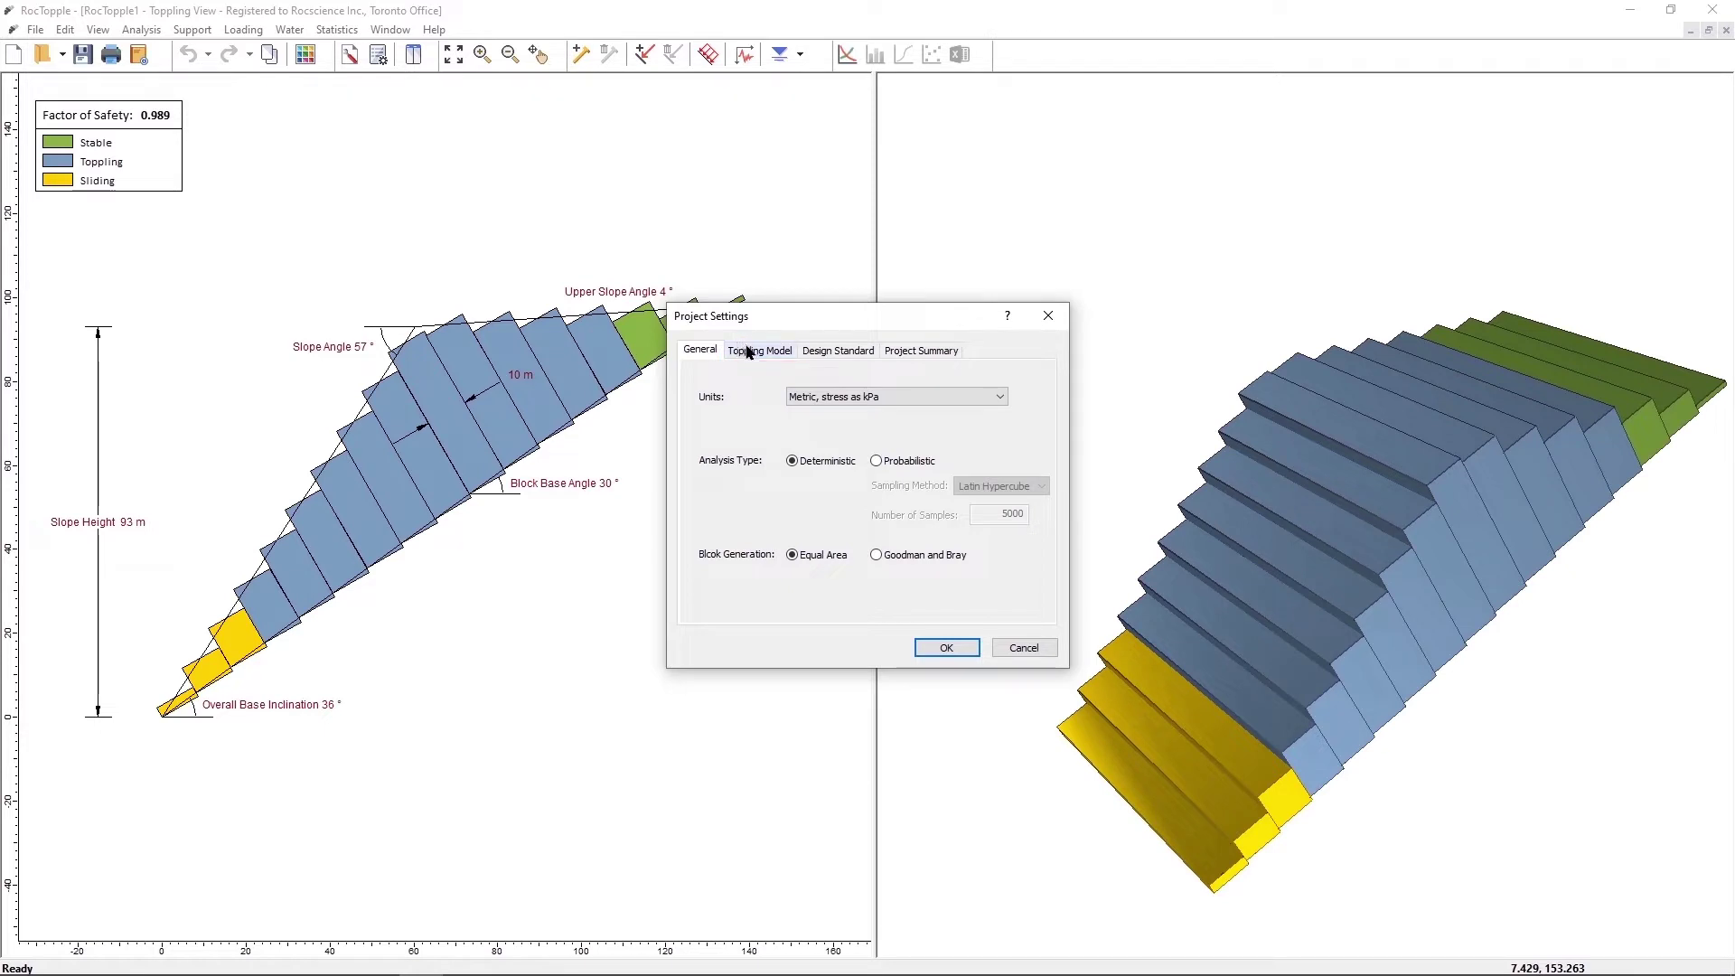
click(746, 352)
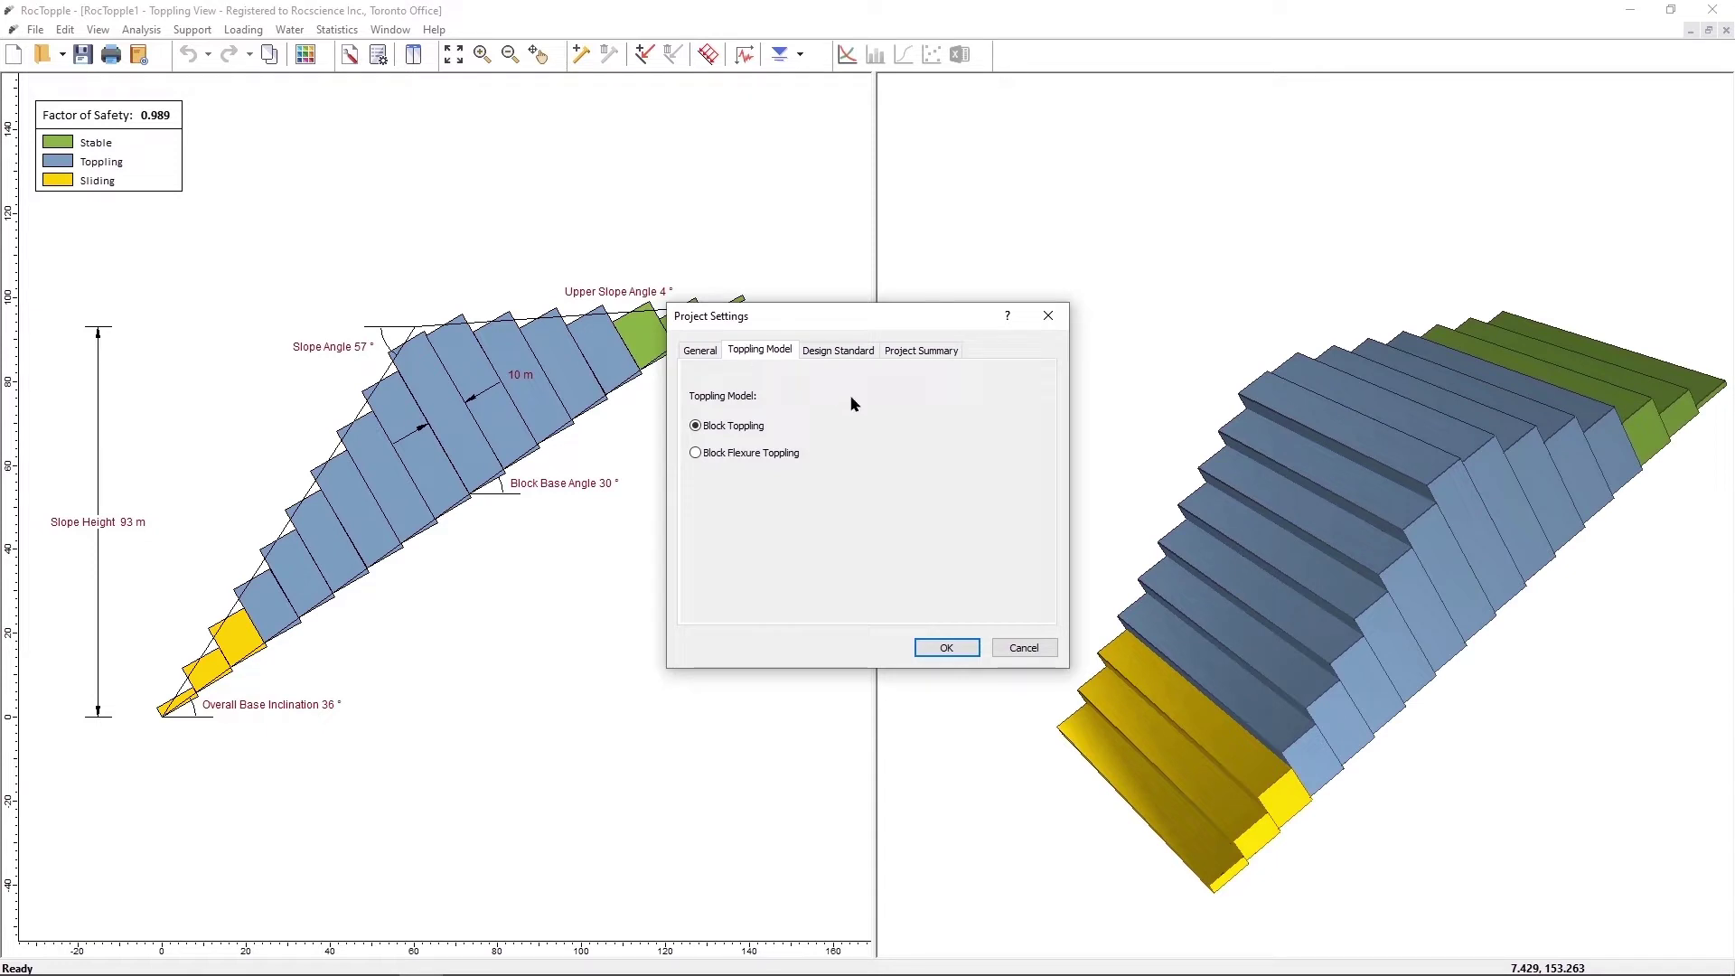
click(936, 646)
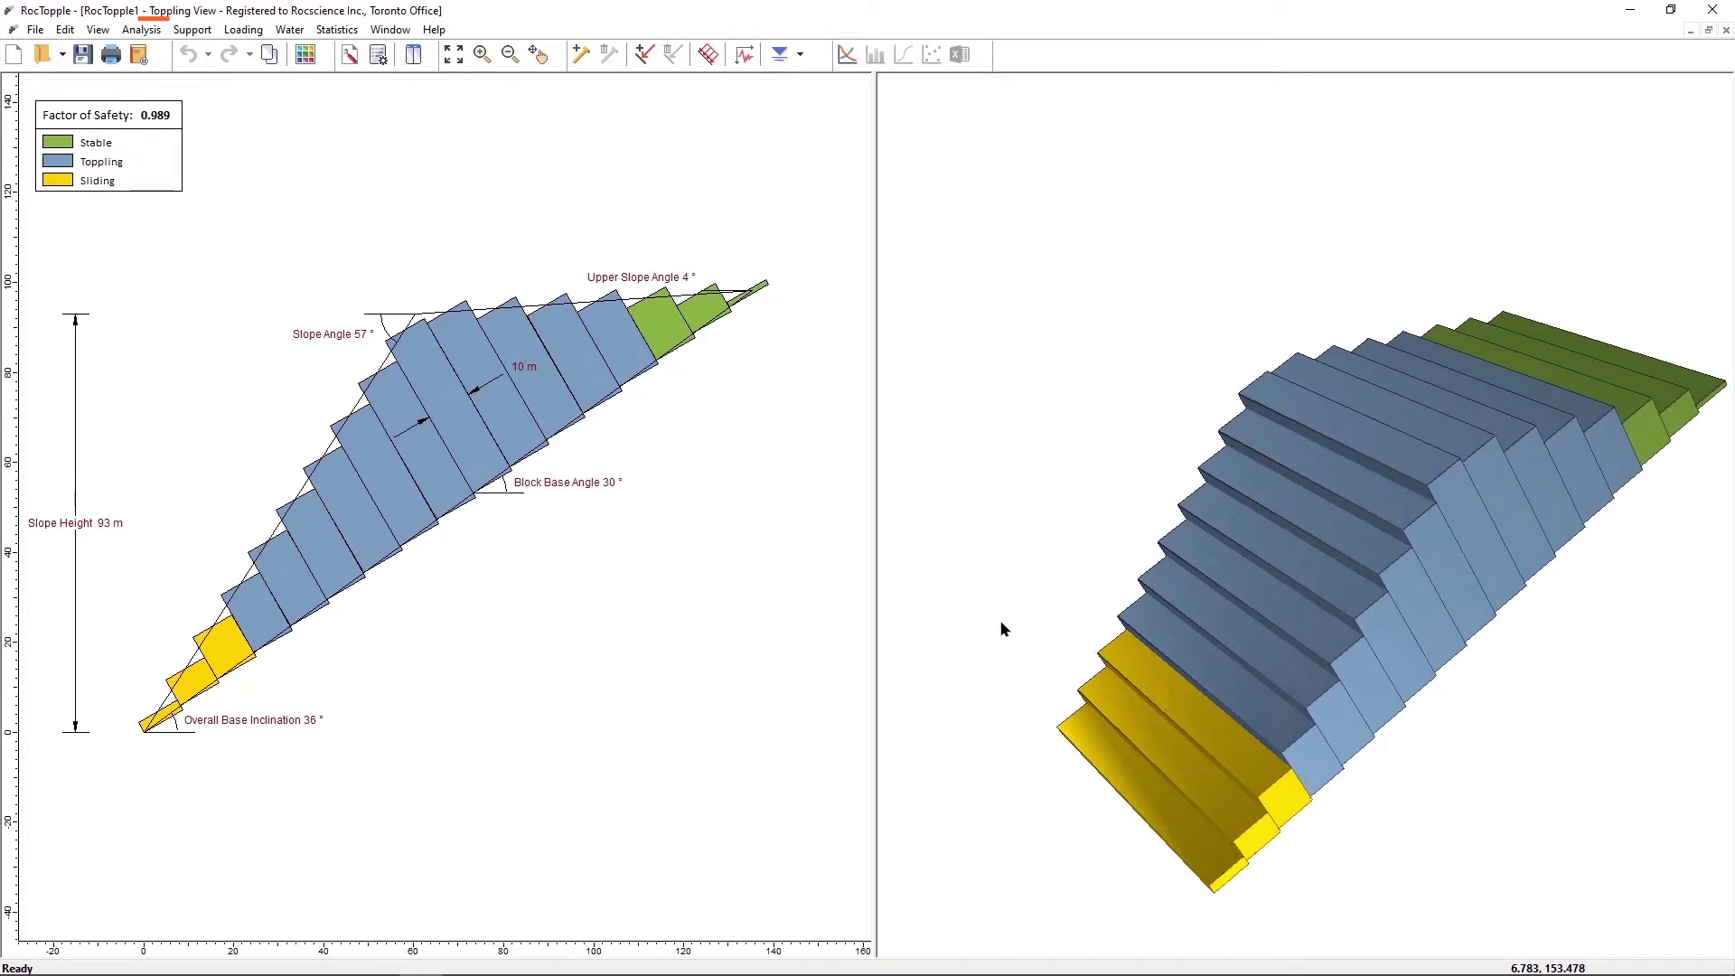
Step: In Input Data, set slope angle 60°, slope height 60 m and upper slope angle 0°
click(144, 29)
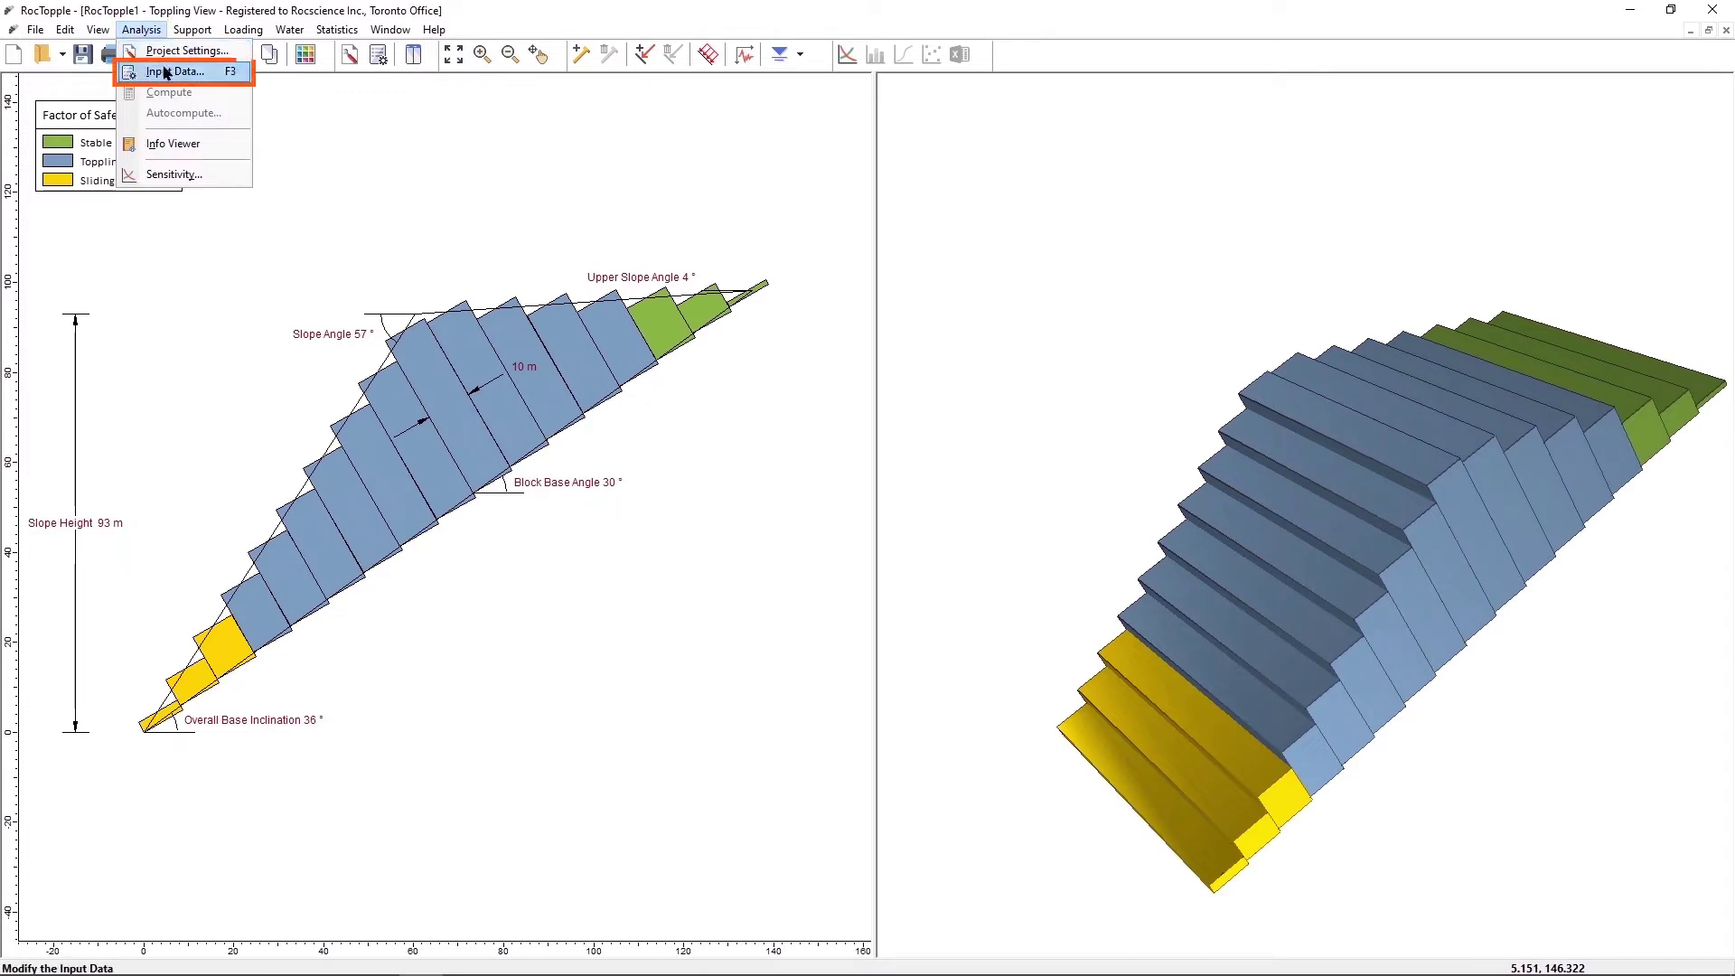
click(165, 70)
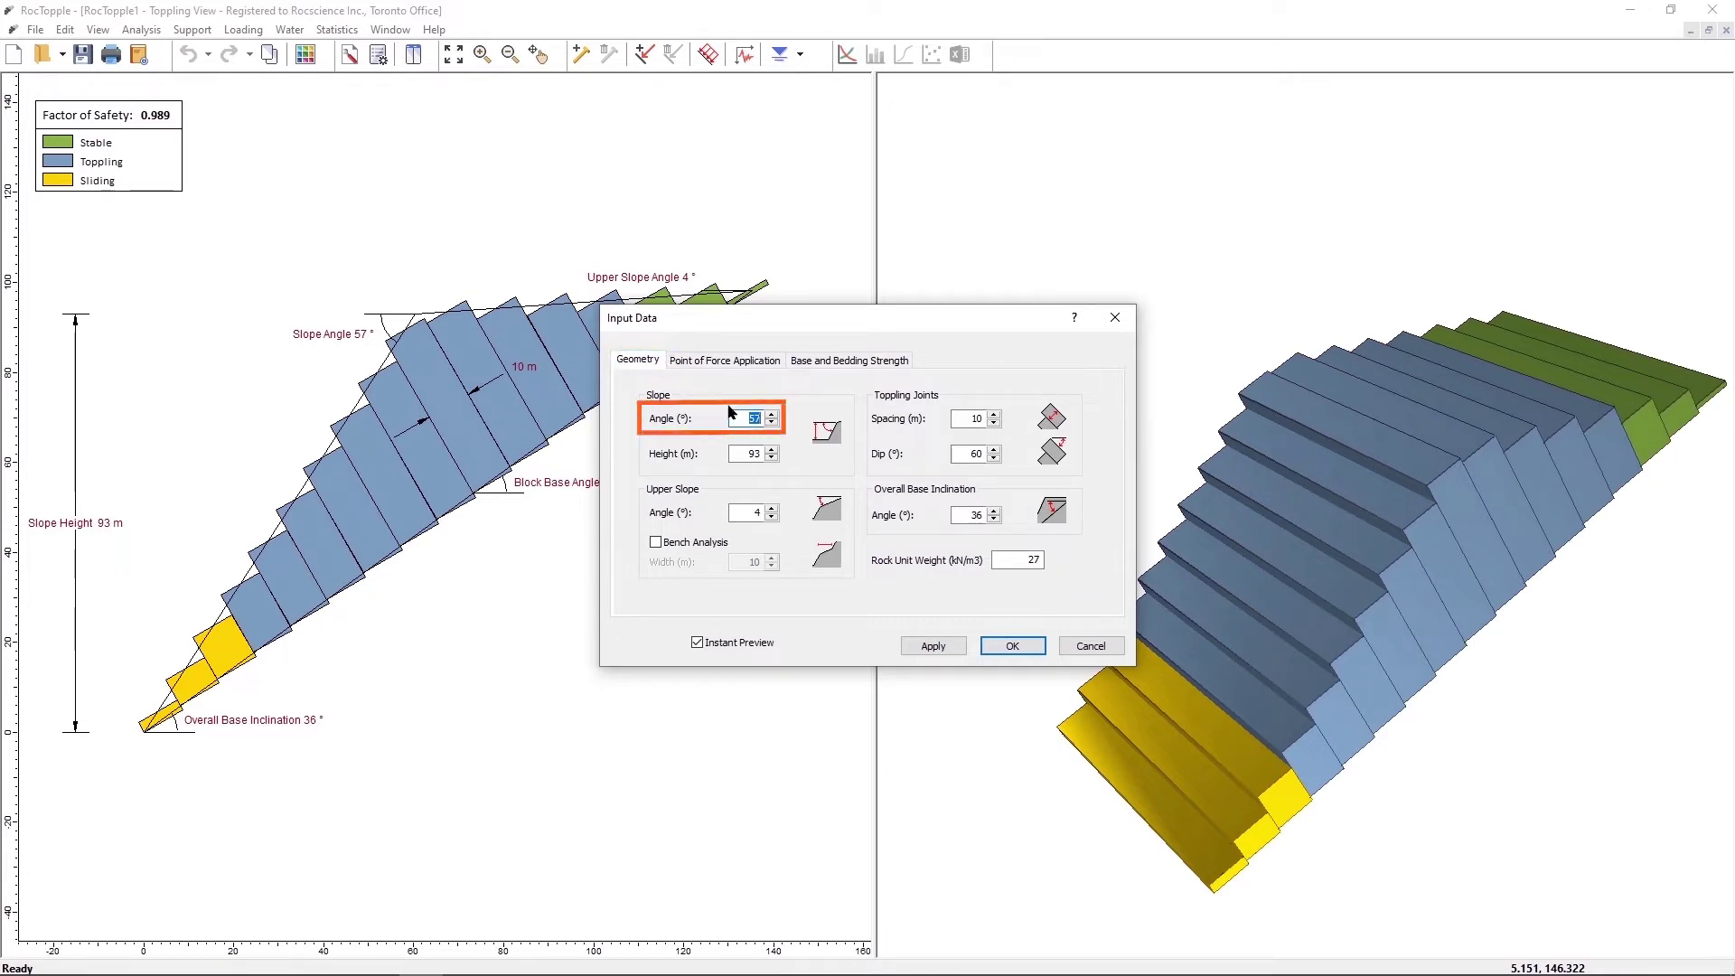
text(60)
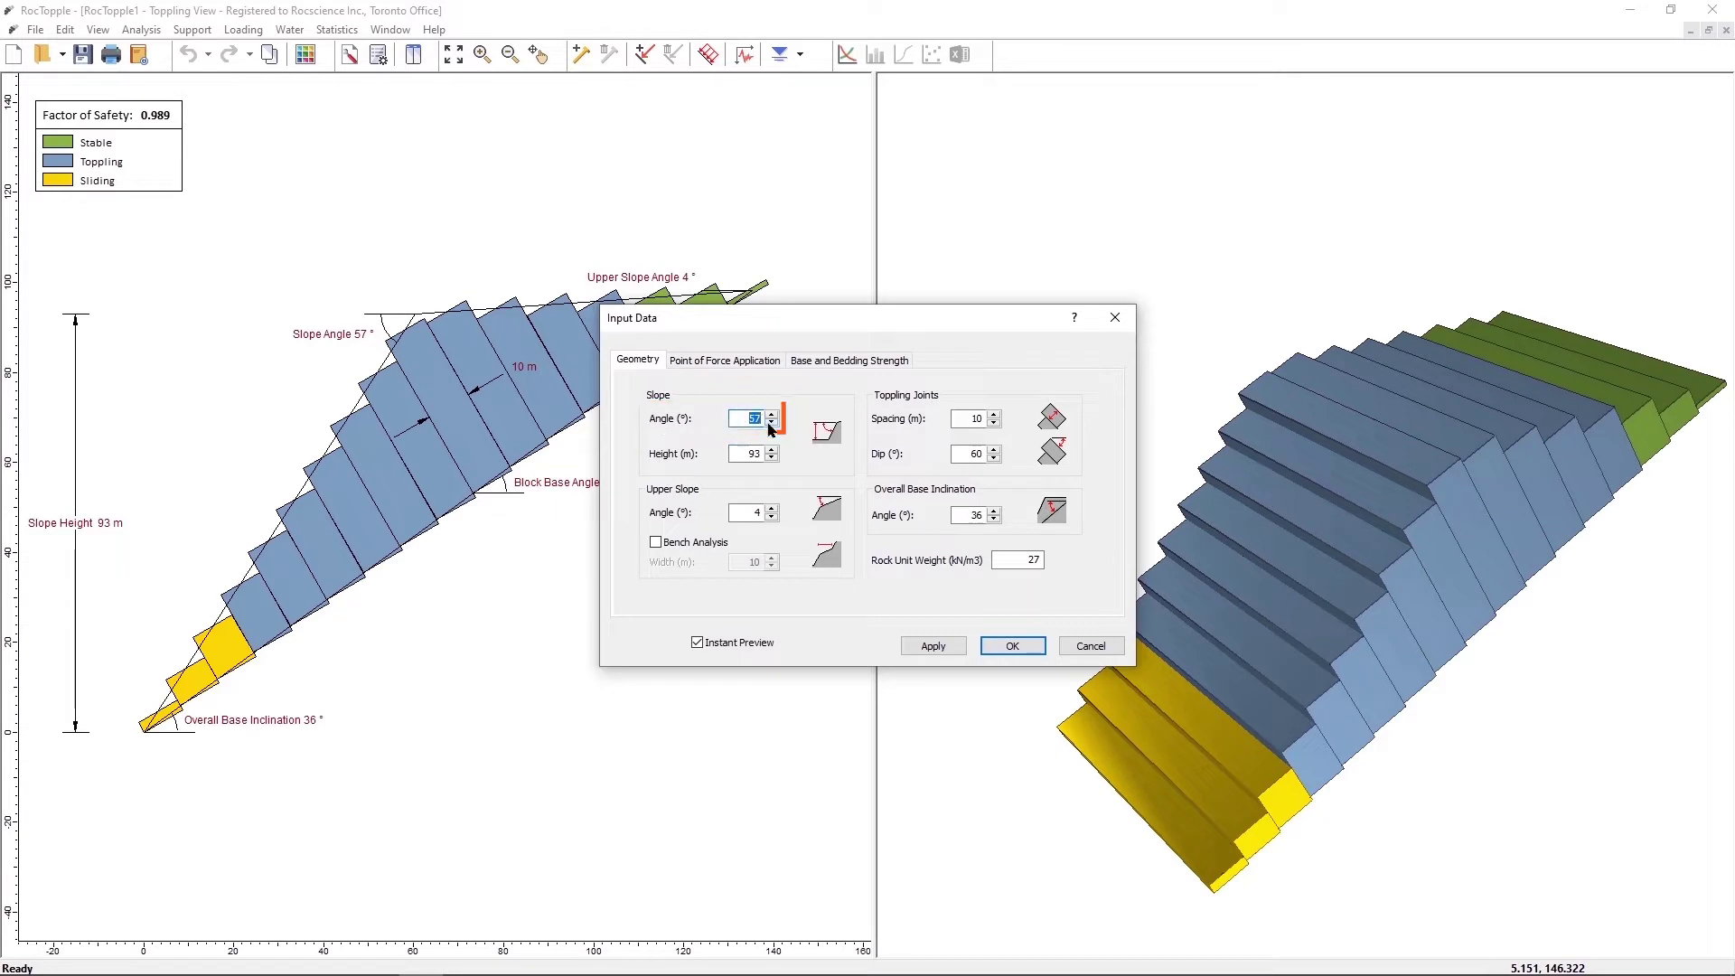
double_click(744, 453)
text(60)
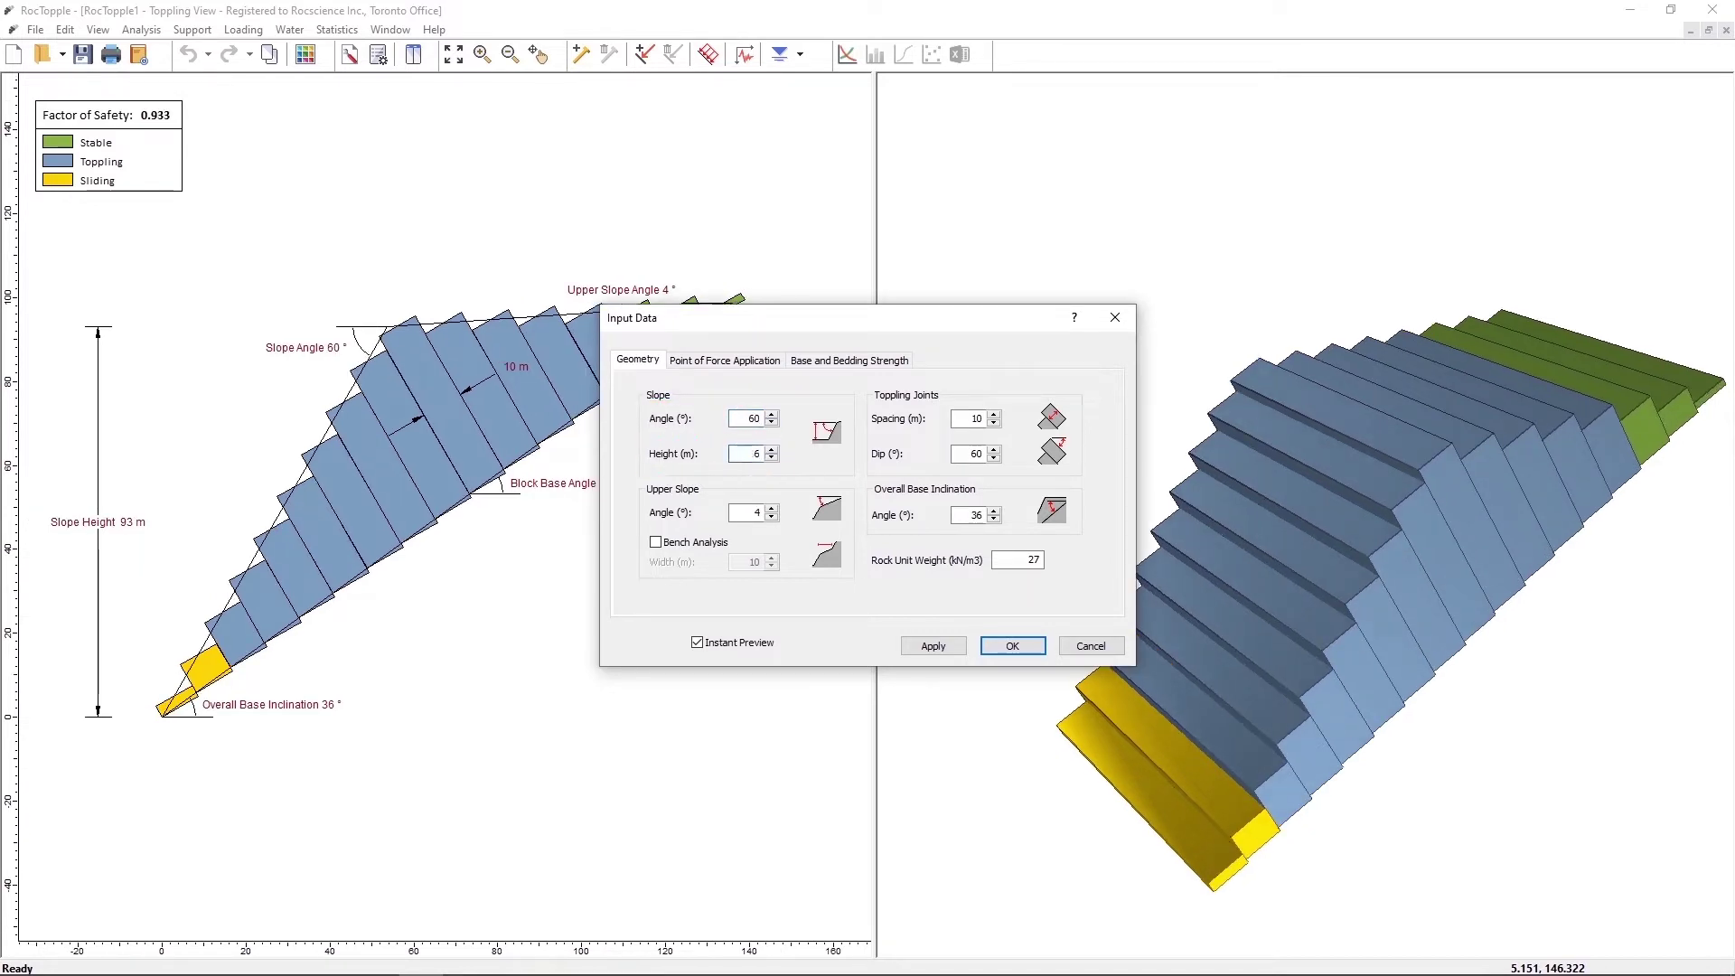
double_click(757, 512)
text(0)
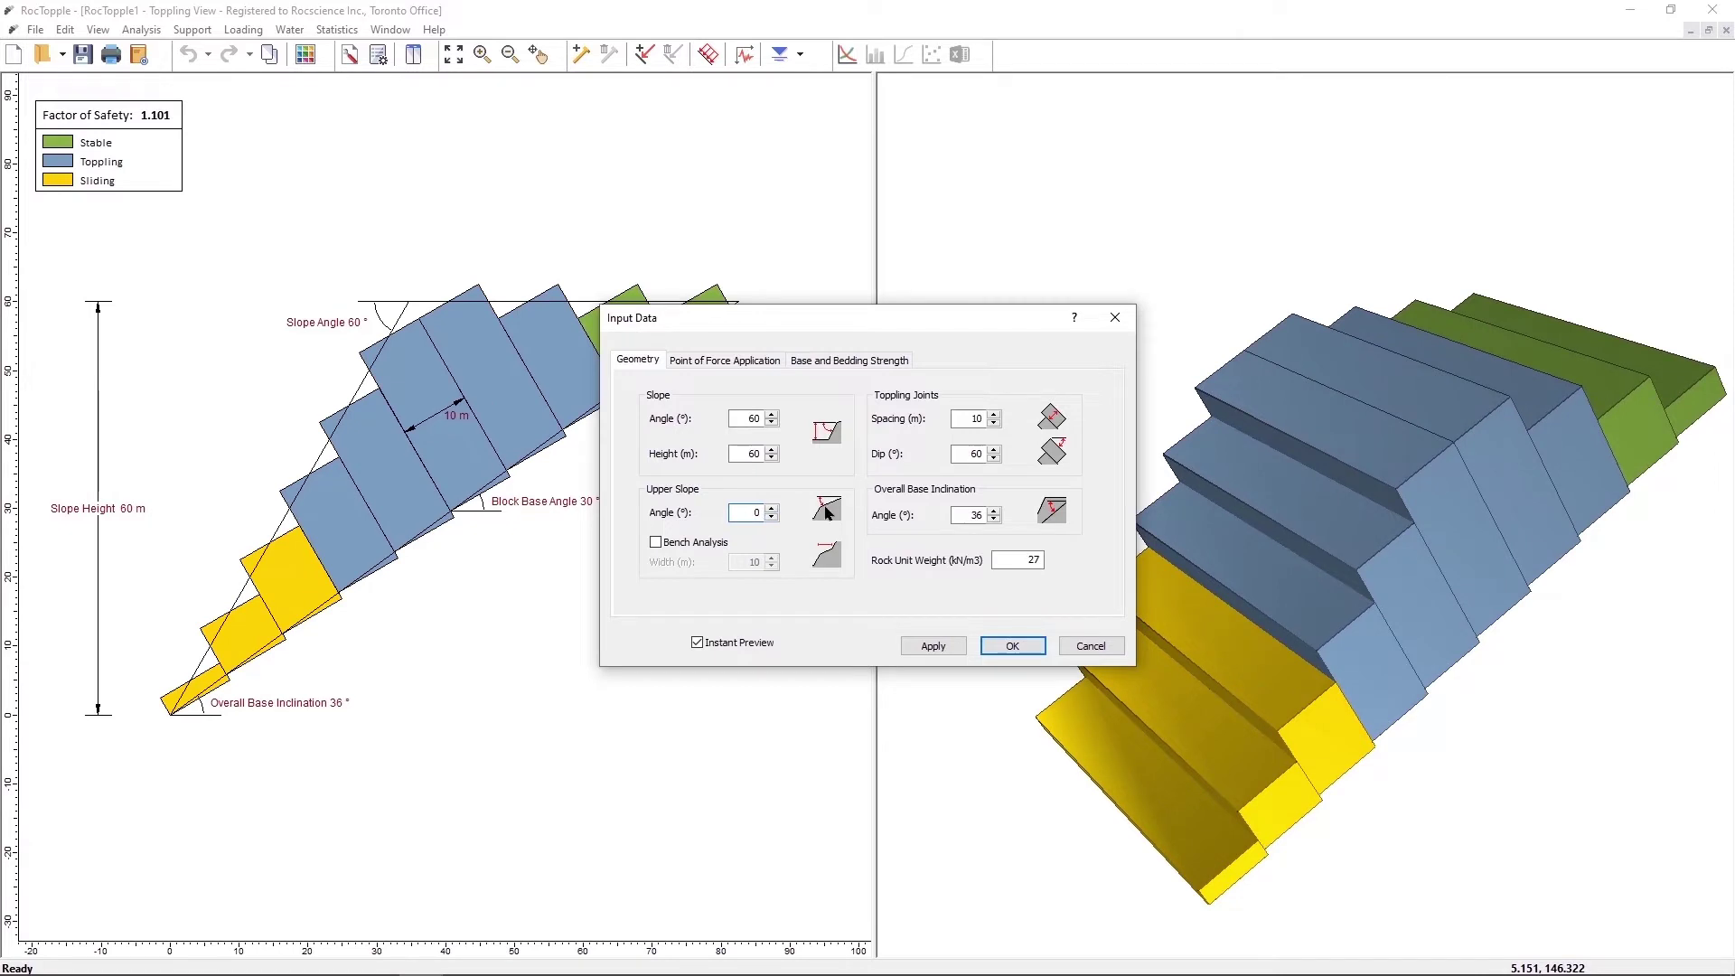
Step: Set toppling joint spacing to 8 m, base inclination to 30° and rock unit weight to 25 kN/m3
double_click(992, 420)
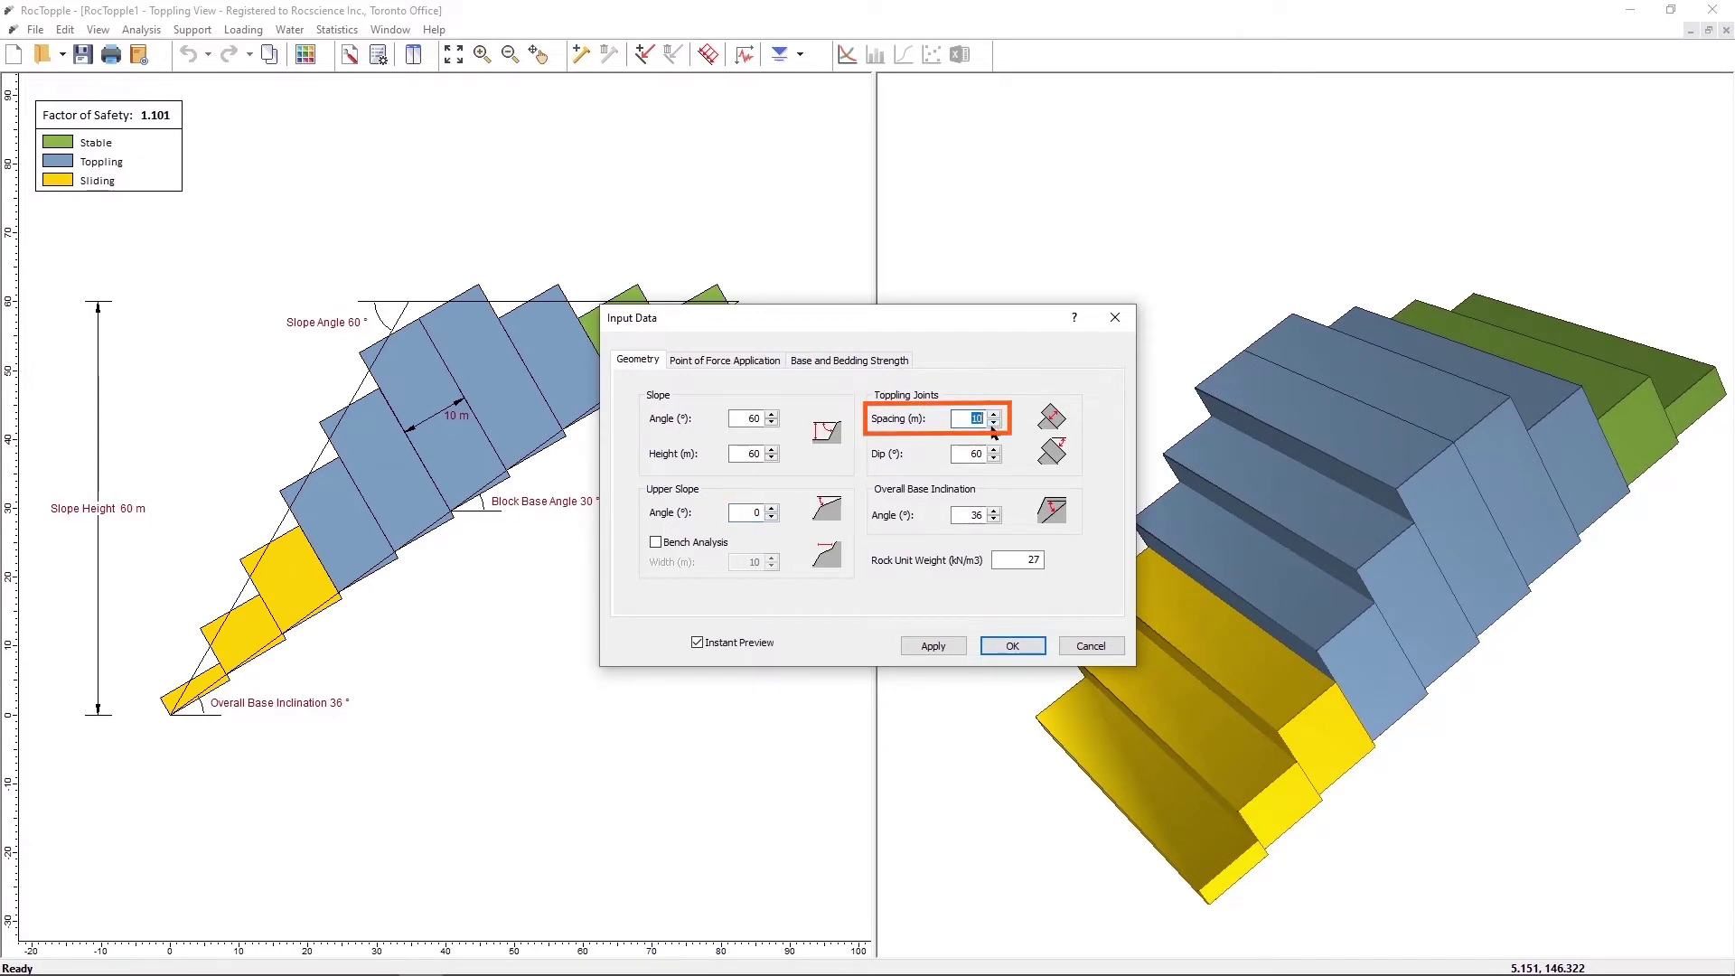
text(8)
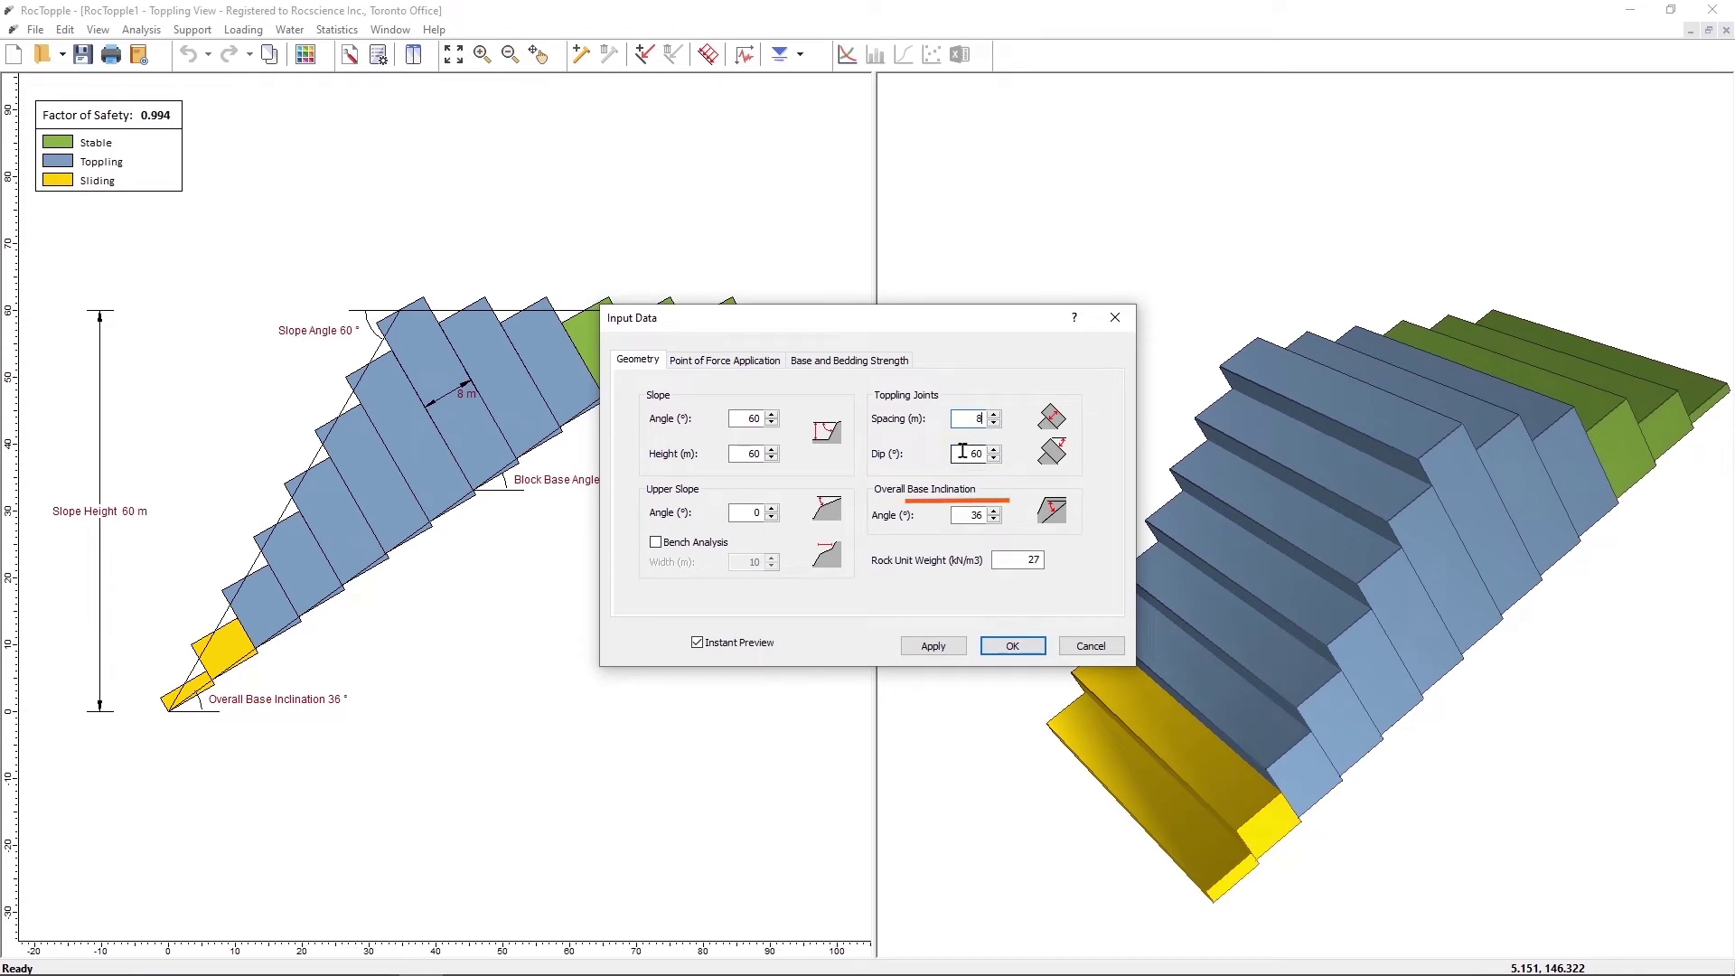
double_click(976, 515)
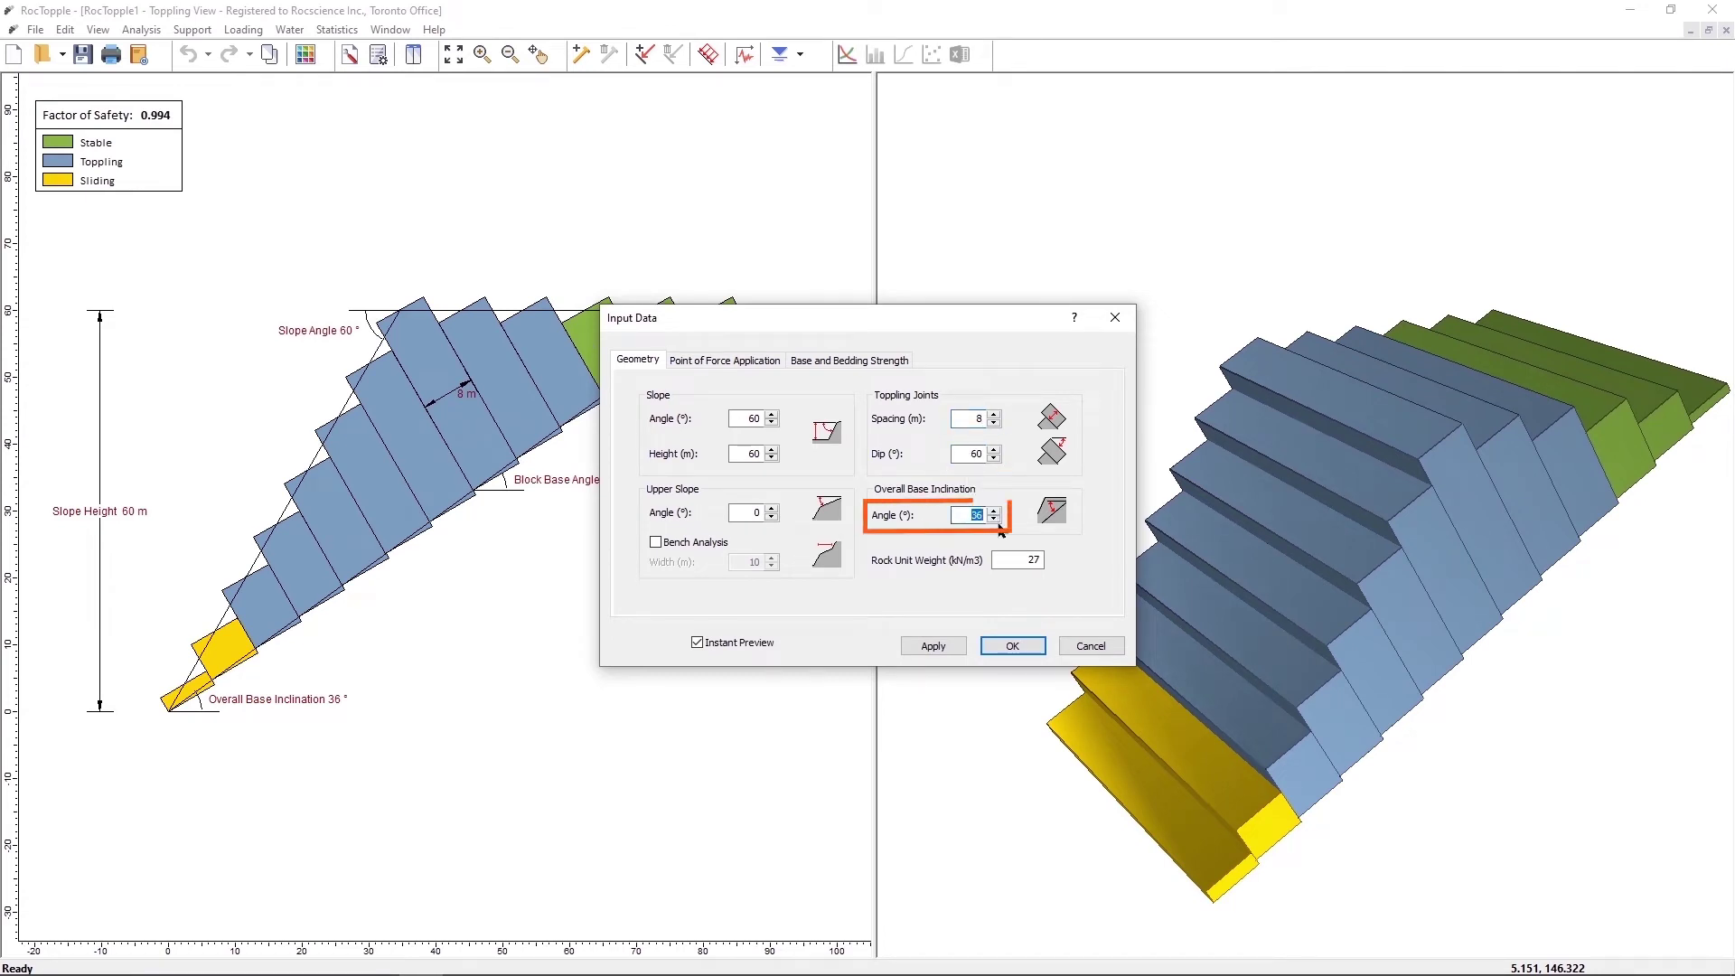
text(30)
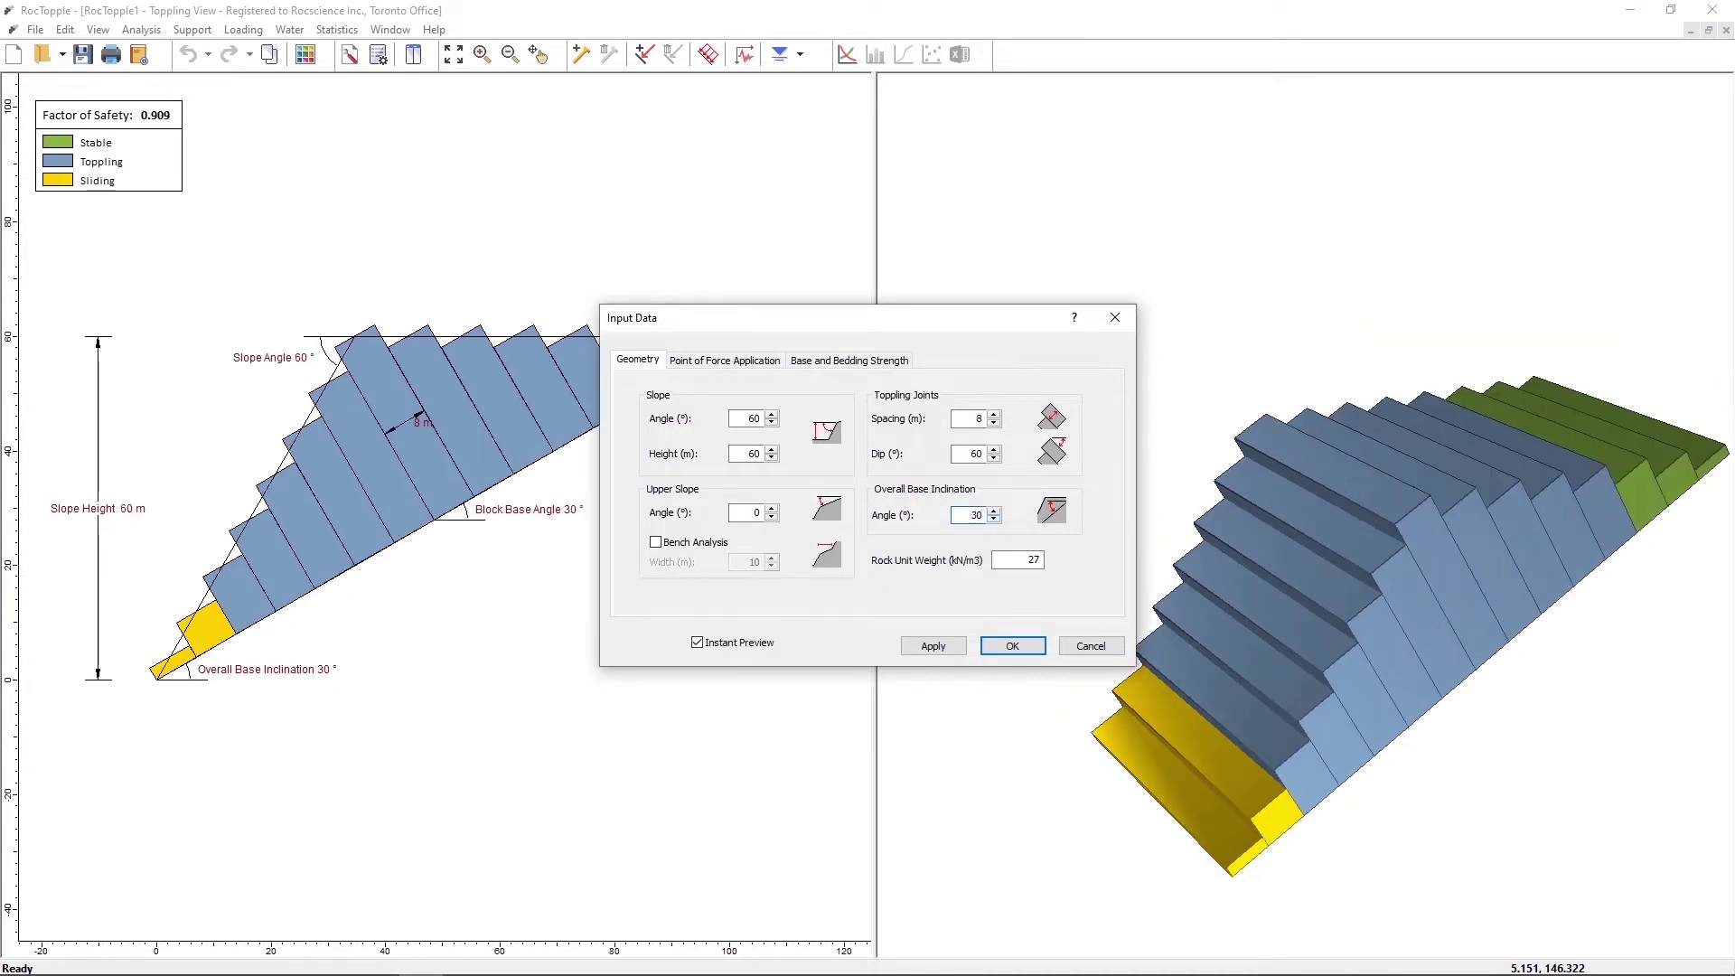
double_click(1033, 560)
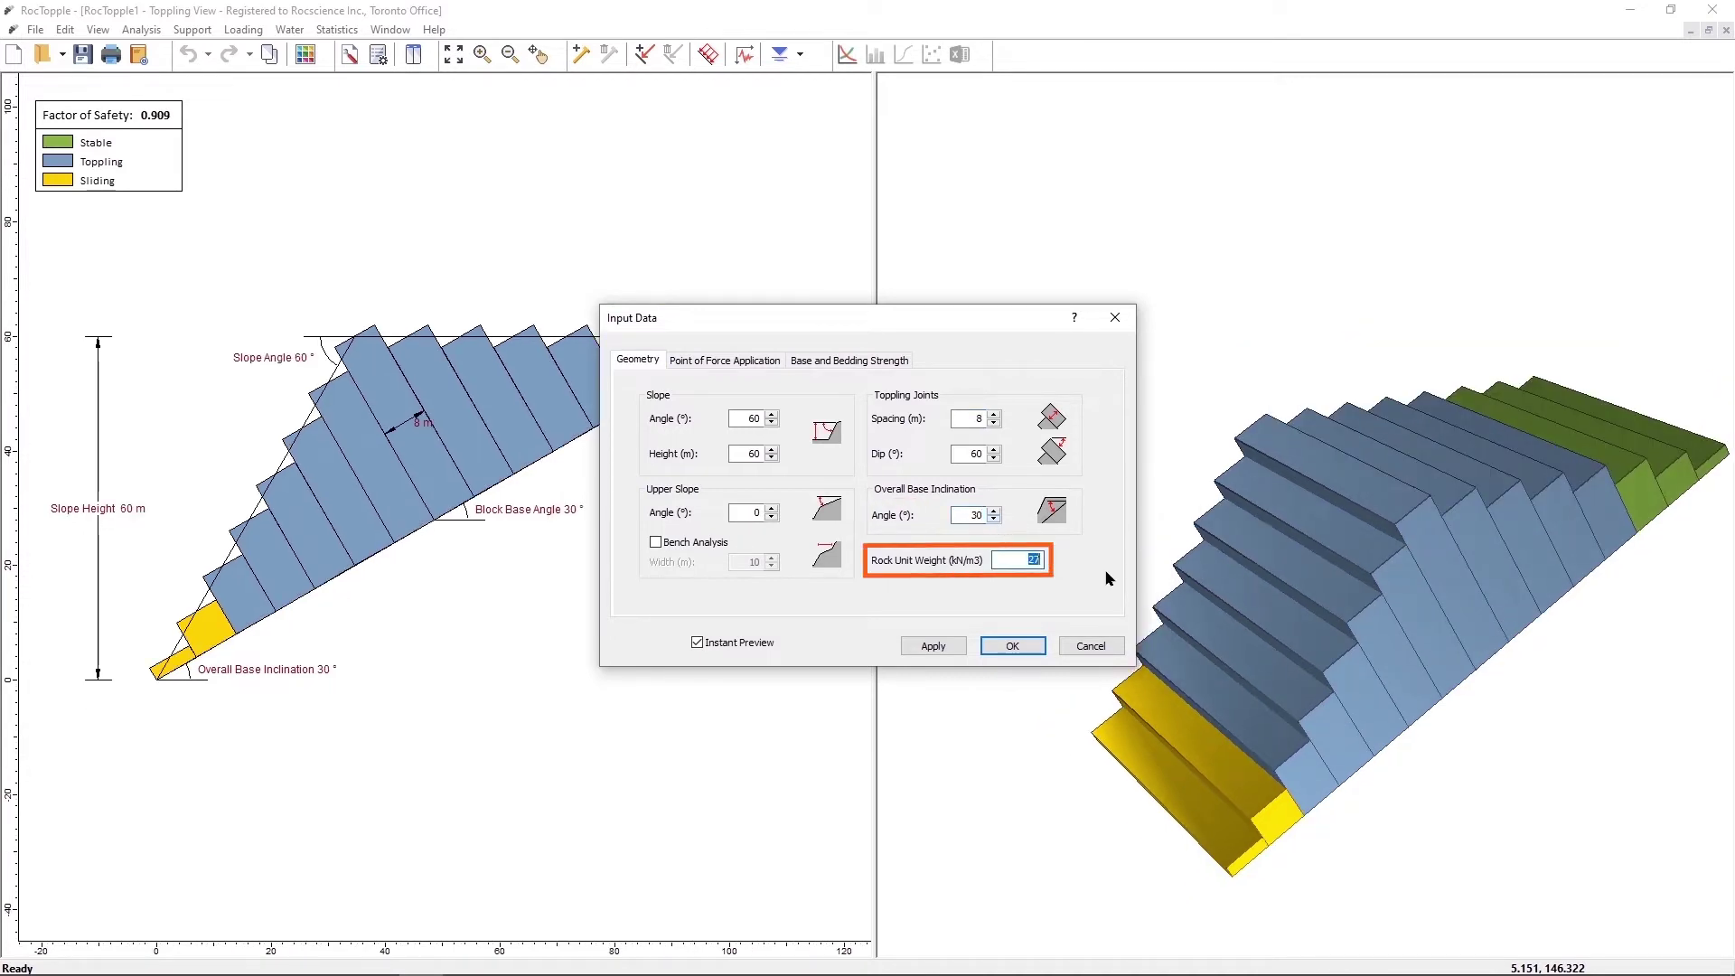
text(25)
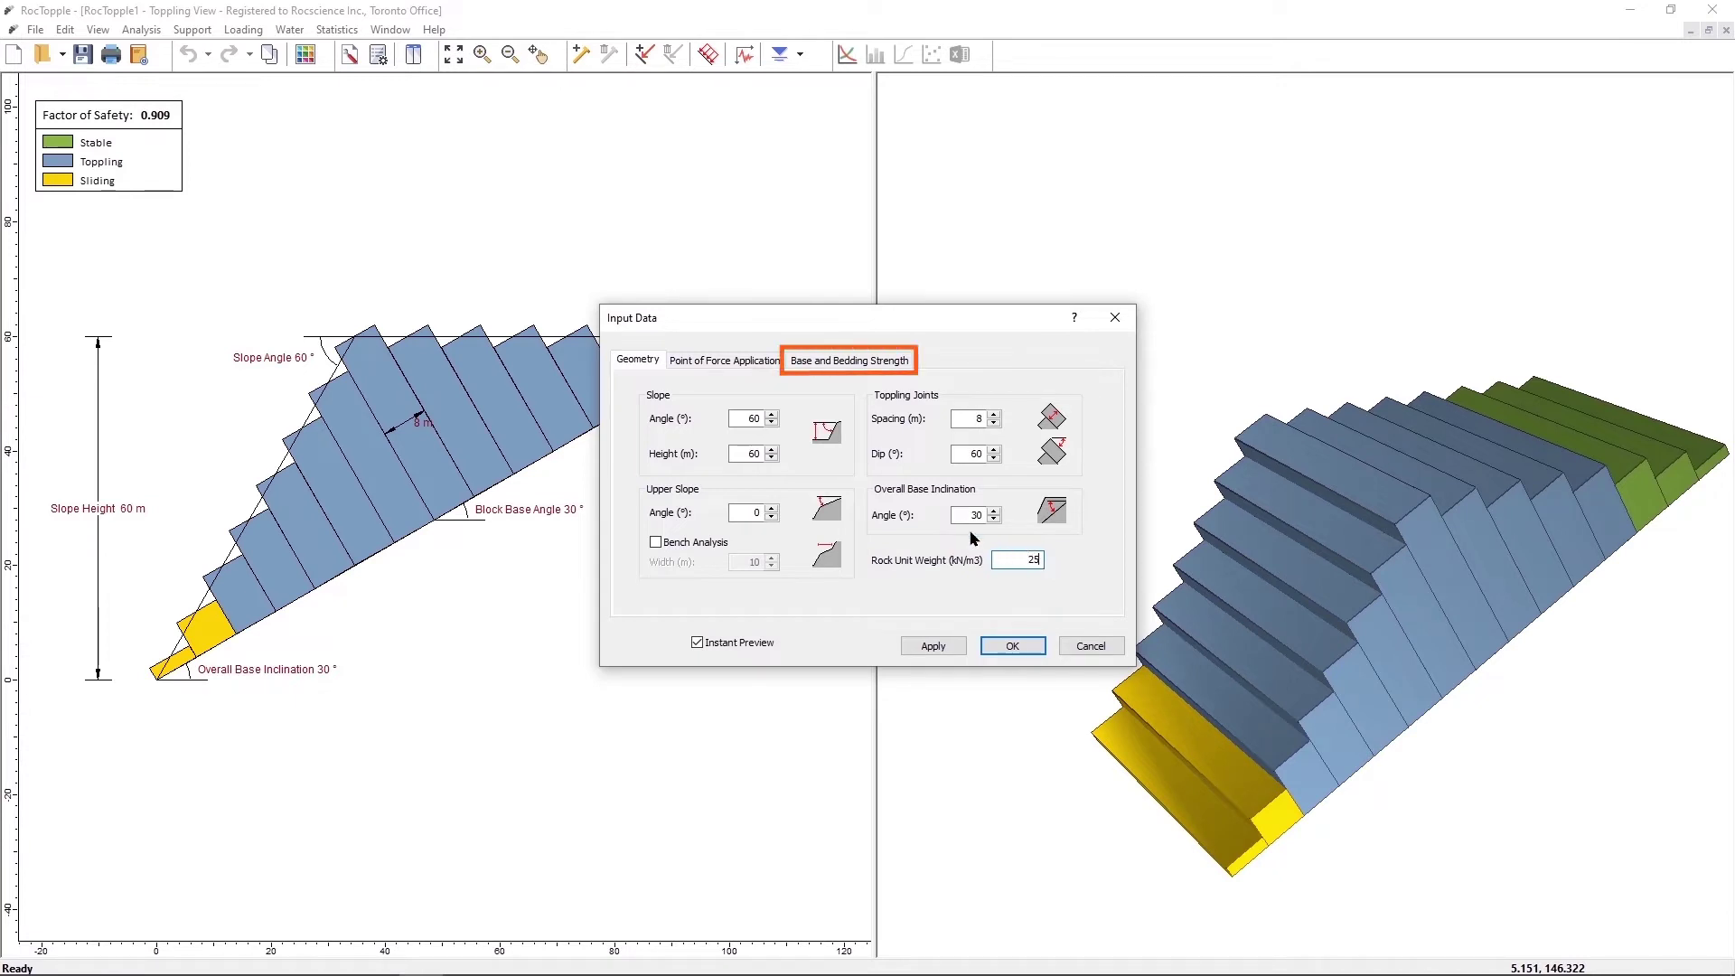
Step: Set base and toppling joint friction angles to 30° and cohesion to 20 kPa, then confirm
click(871, 362)
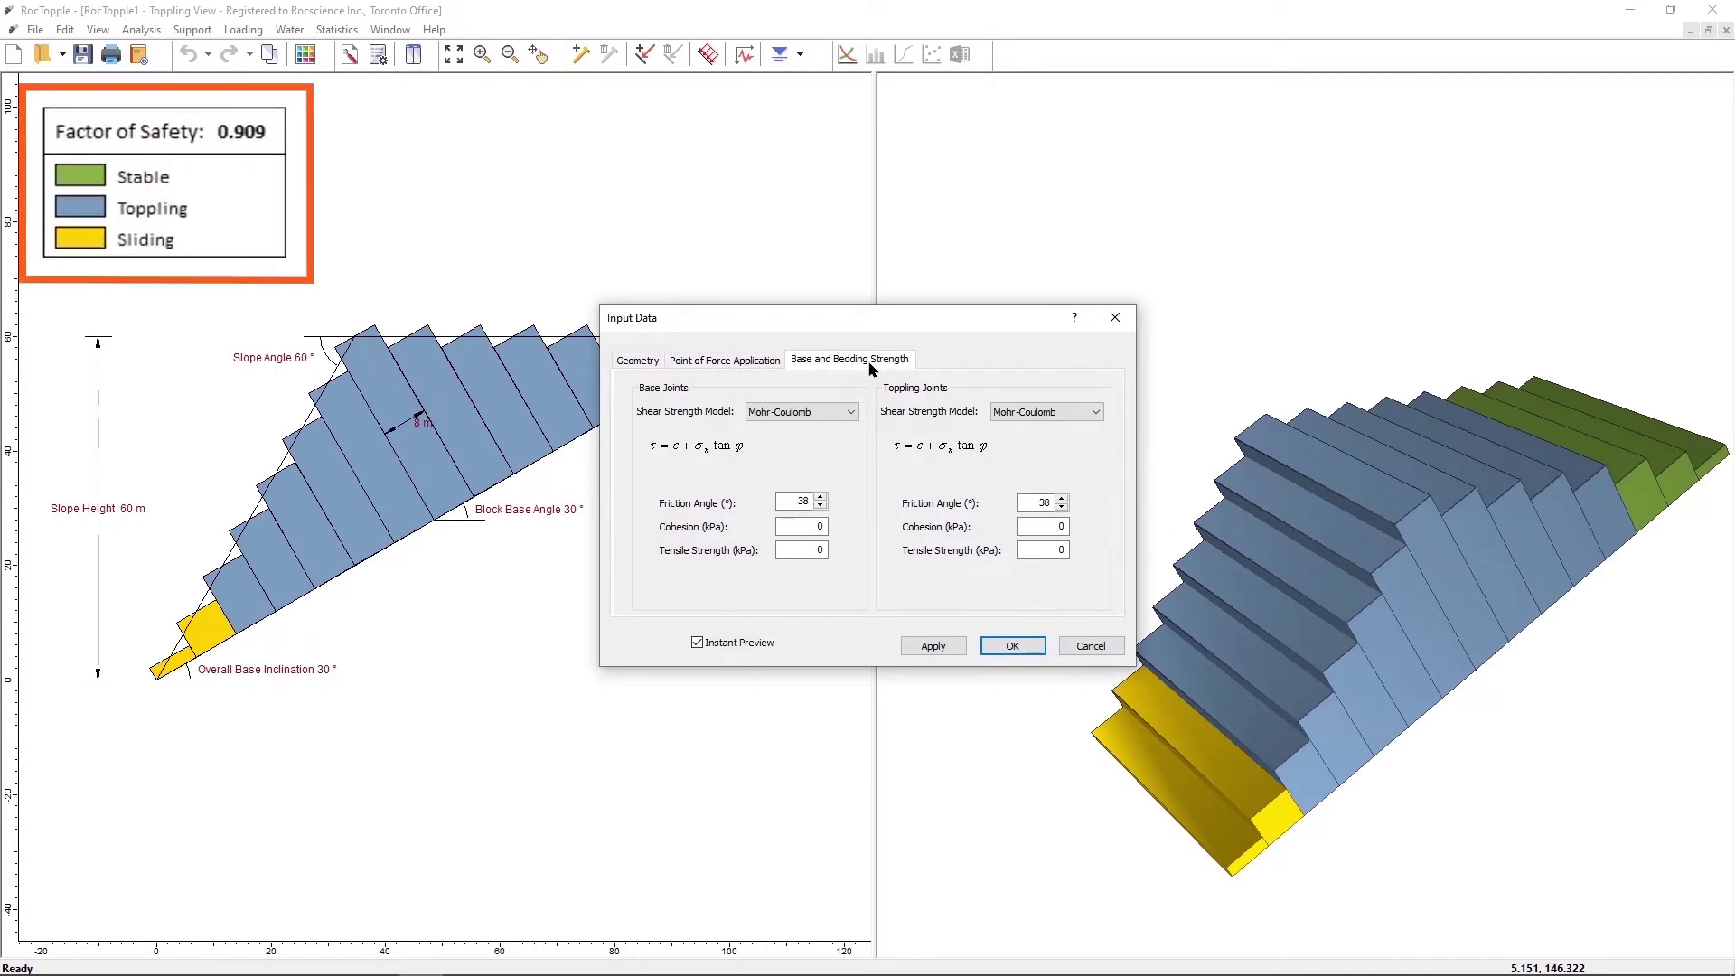
drag(798, 501, 827, 507)
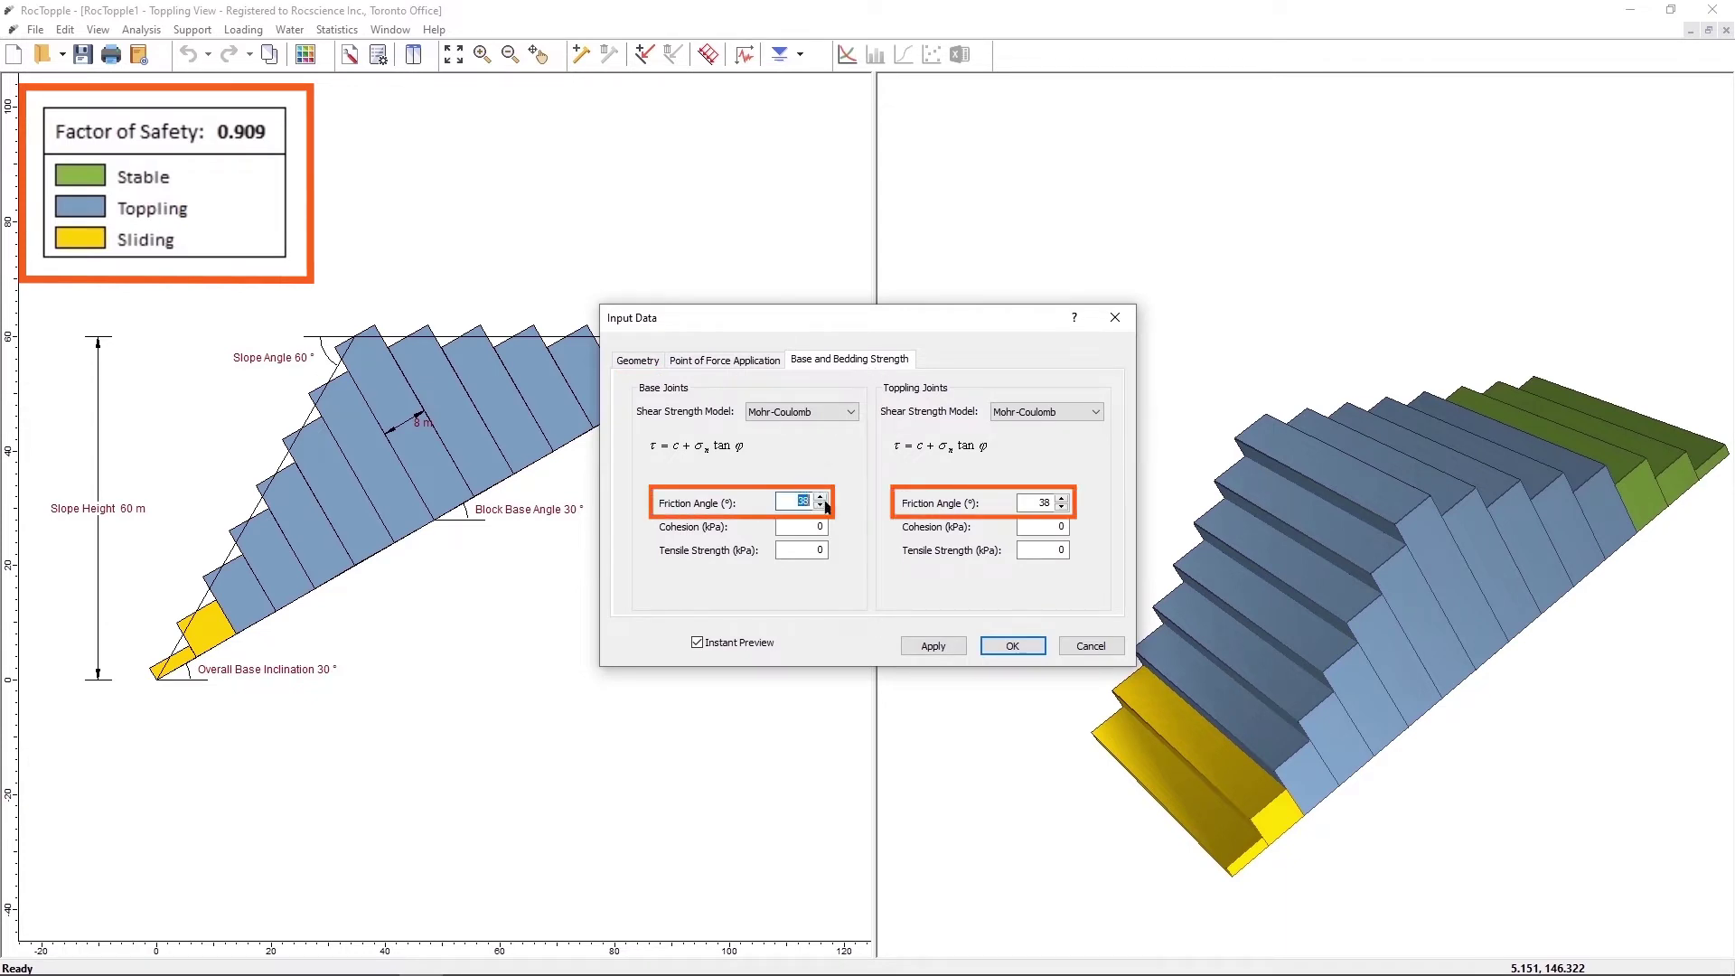
text(3)
drag(1025, 508, 1055, 506)
text(3)
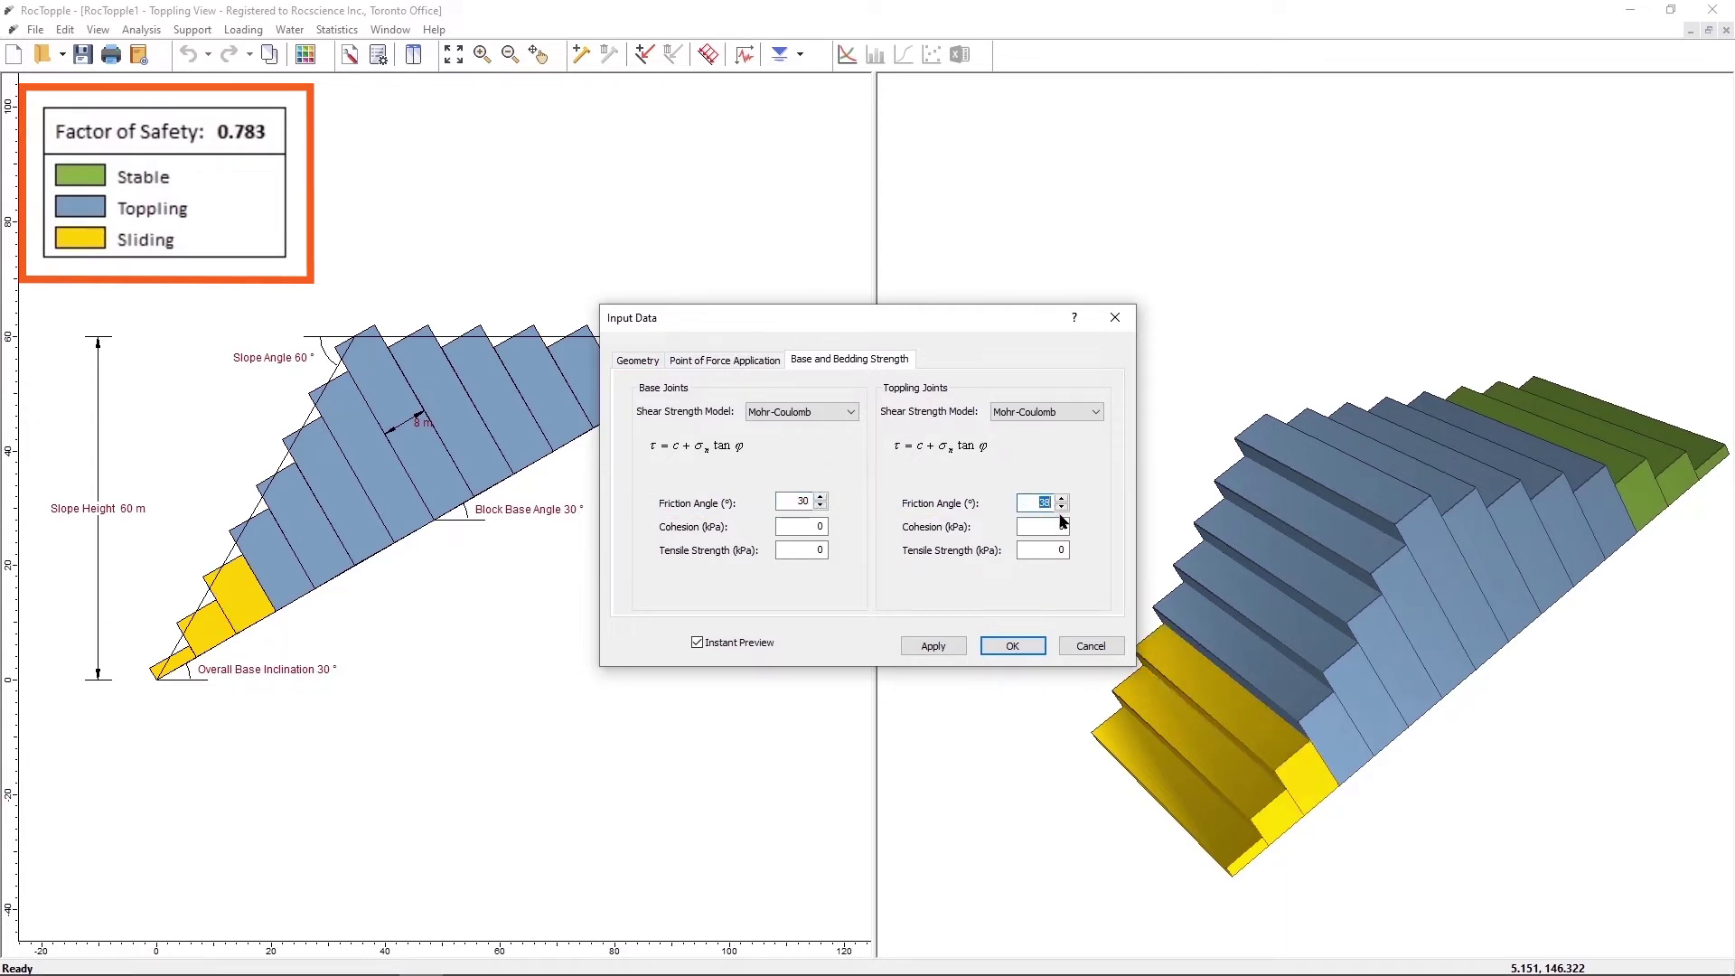
text(0)
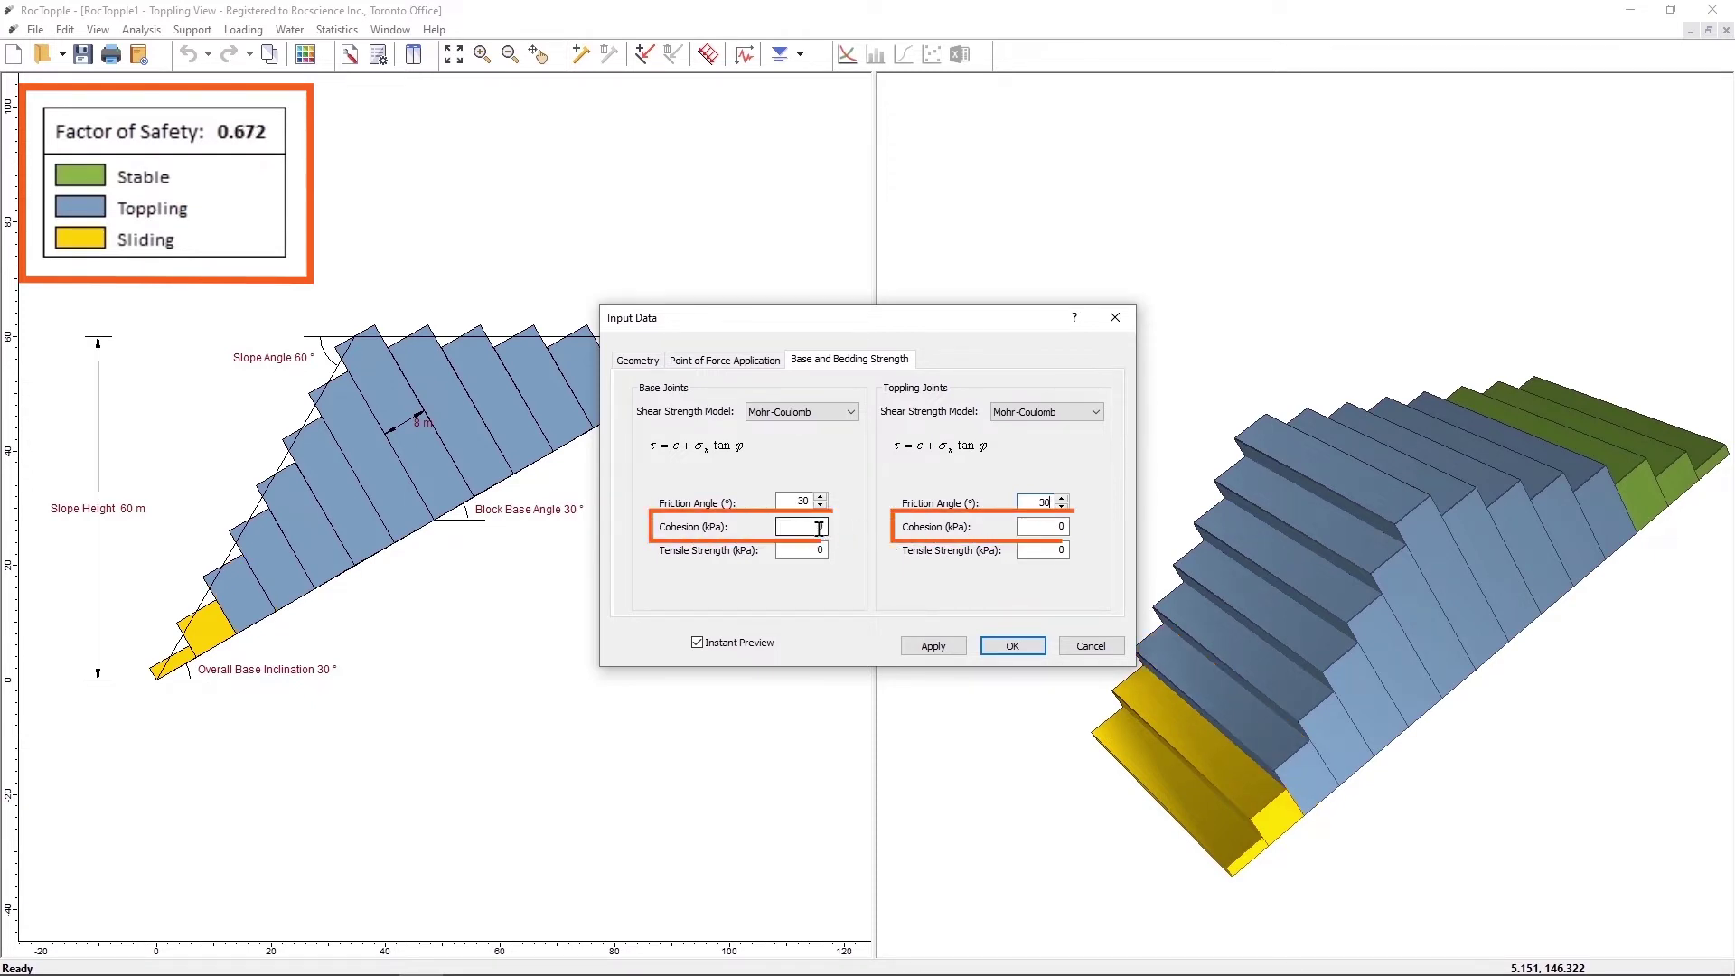
double_click(1048, 526)
text(20)
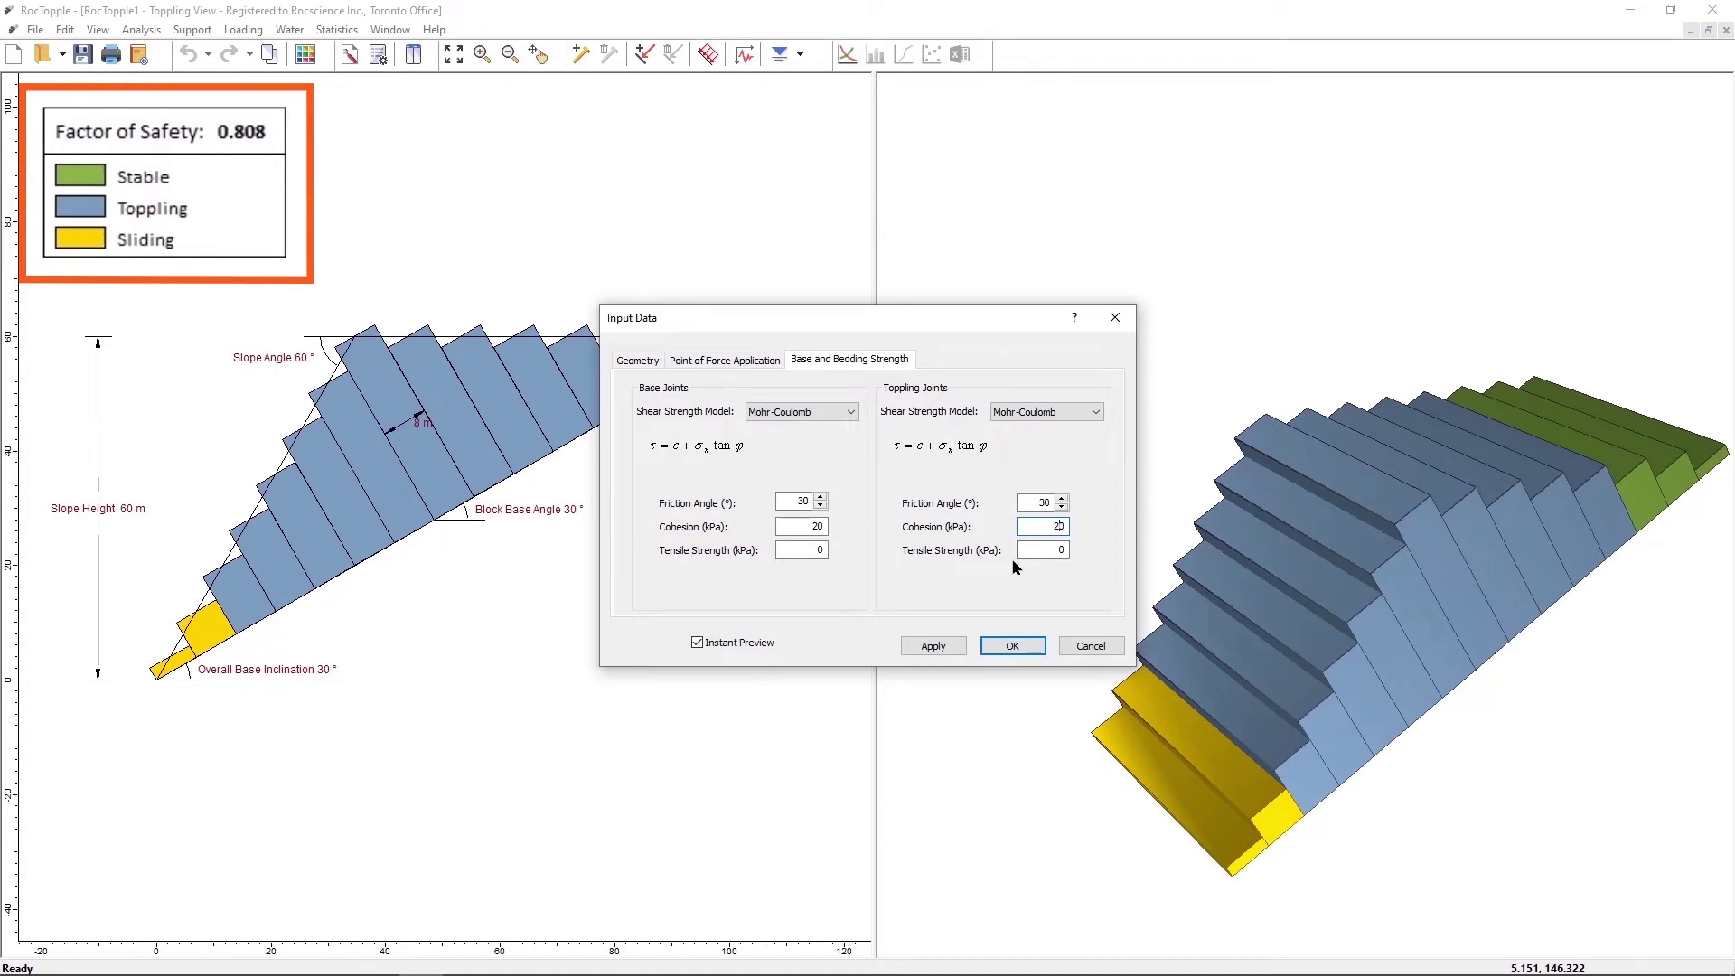
click(1012, 645)
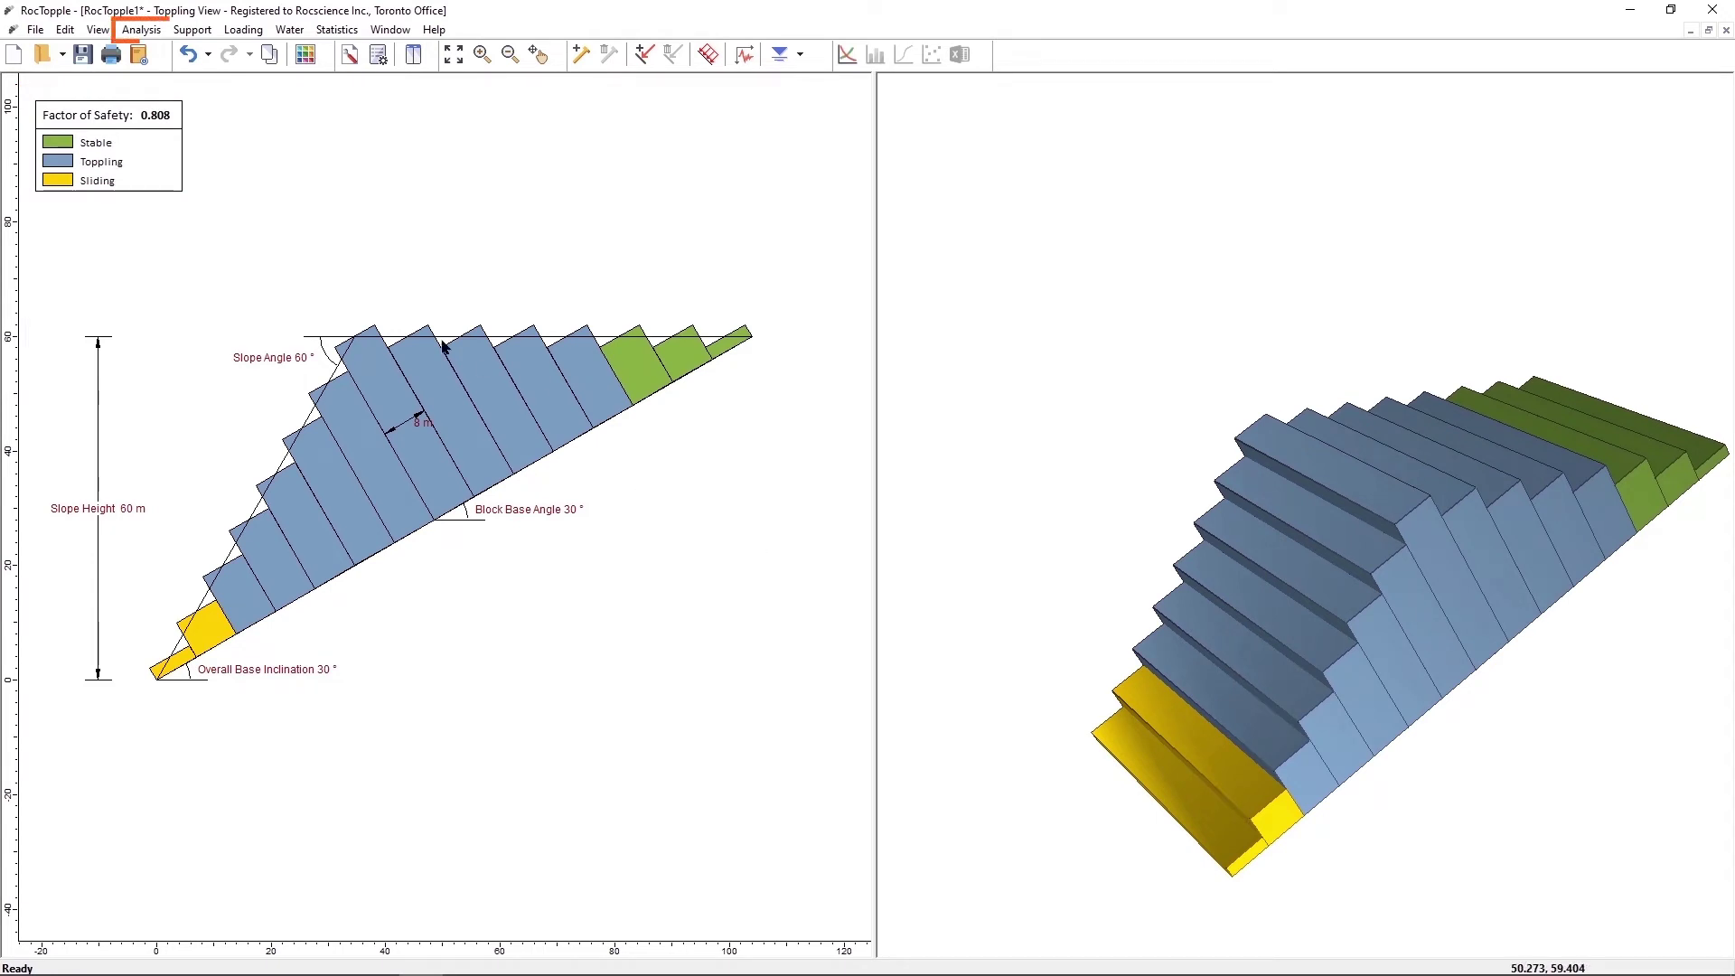
Step: Set the Project Settings toppling model to Block Flexure Toppling and confirm
click(149, 36)
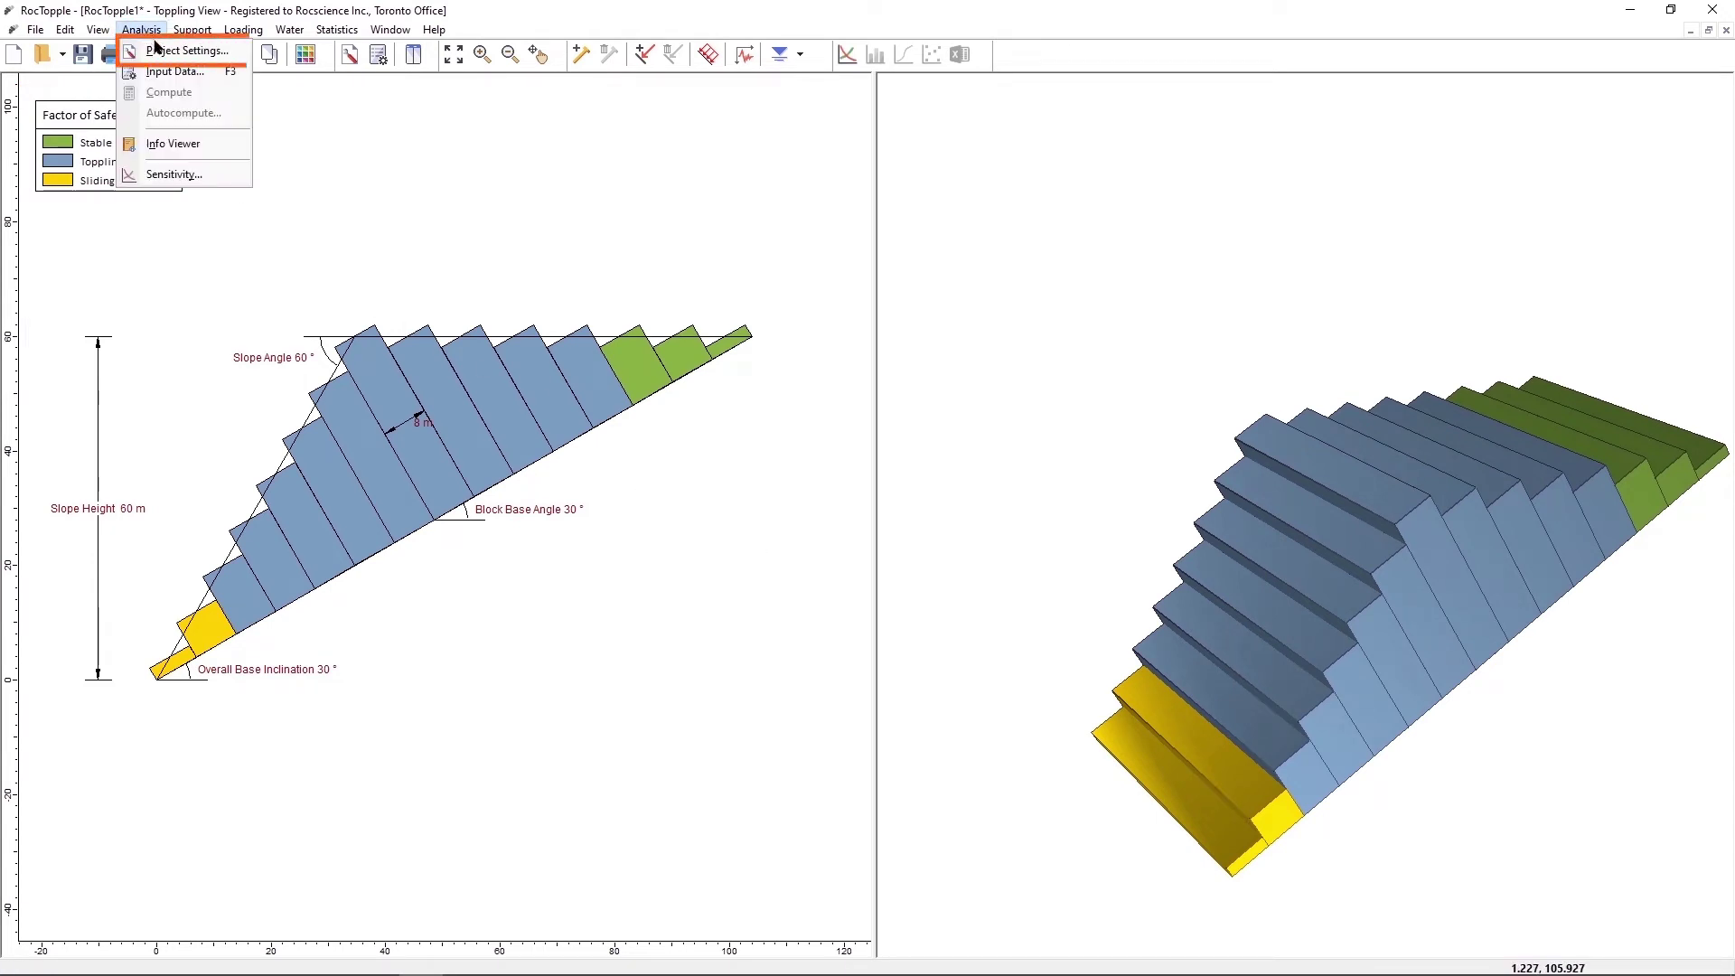
click(159, 52)
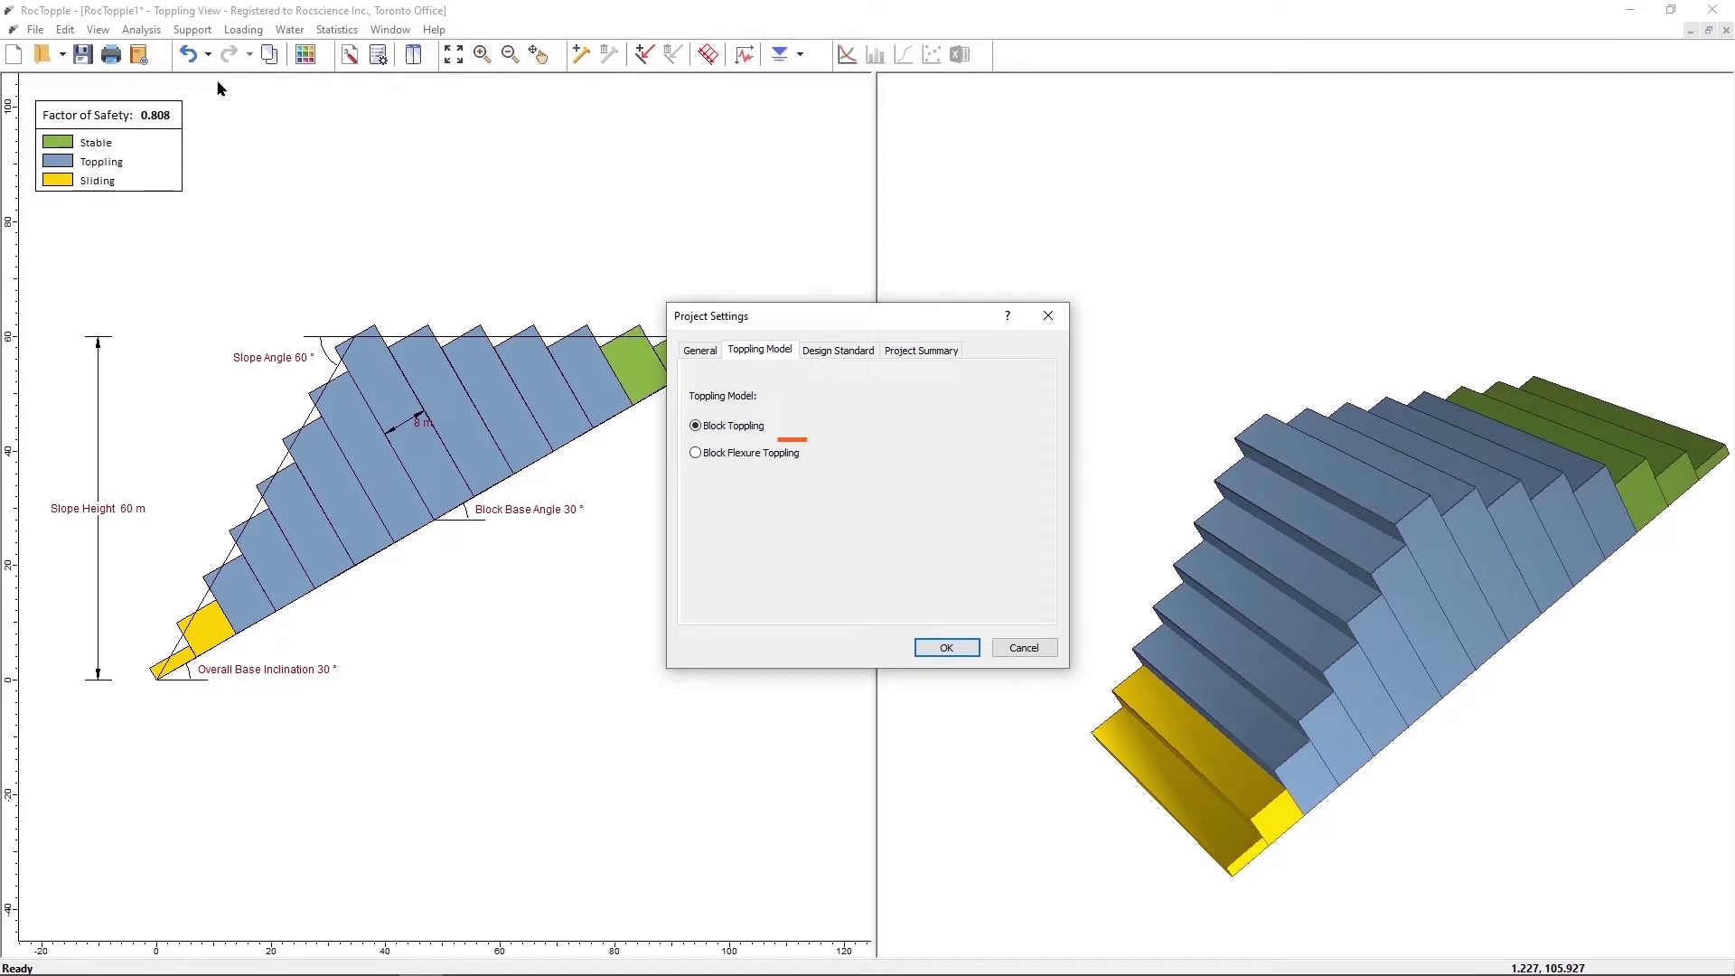
click(696, 452)
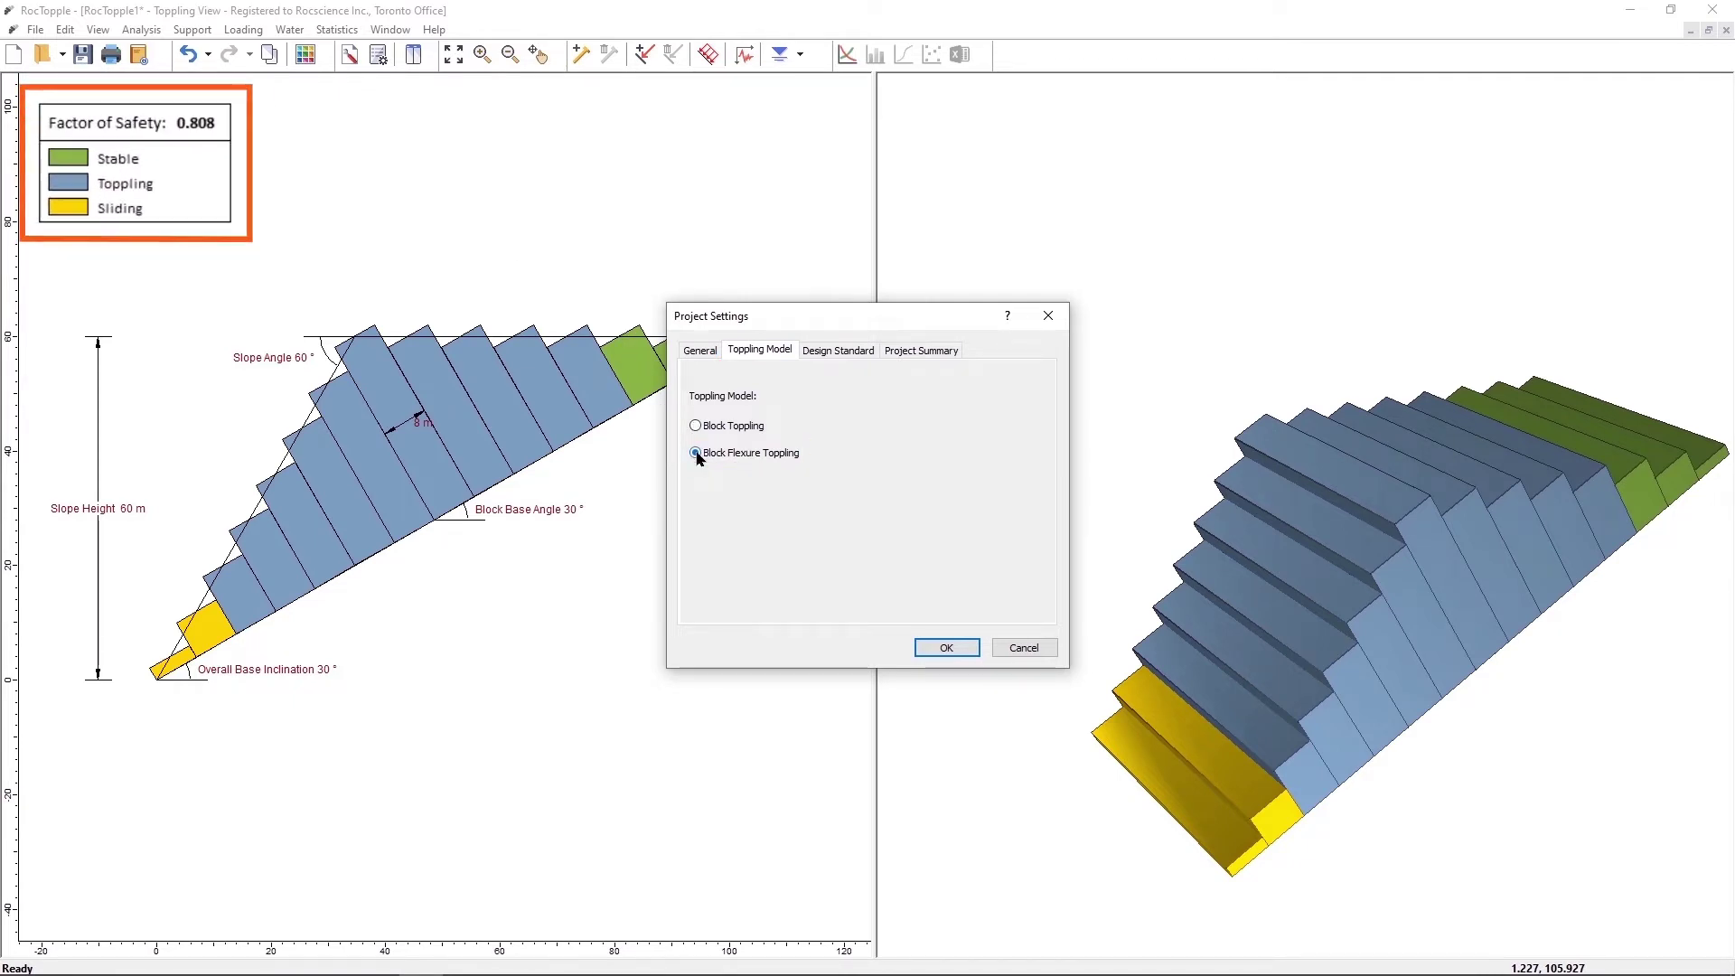
click(932, 646)
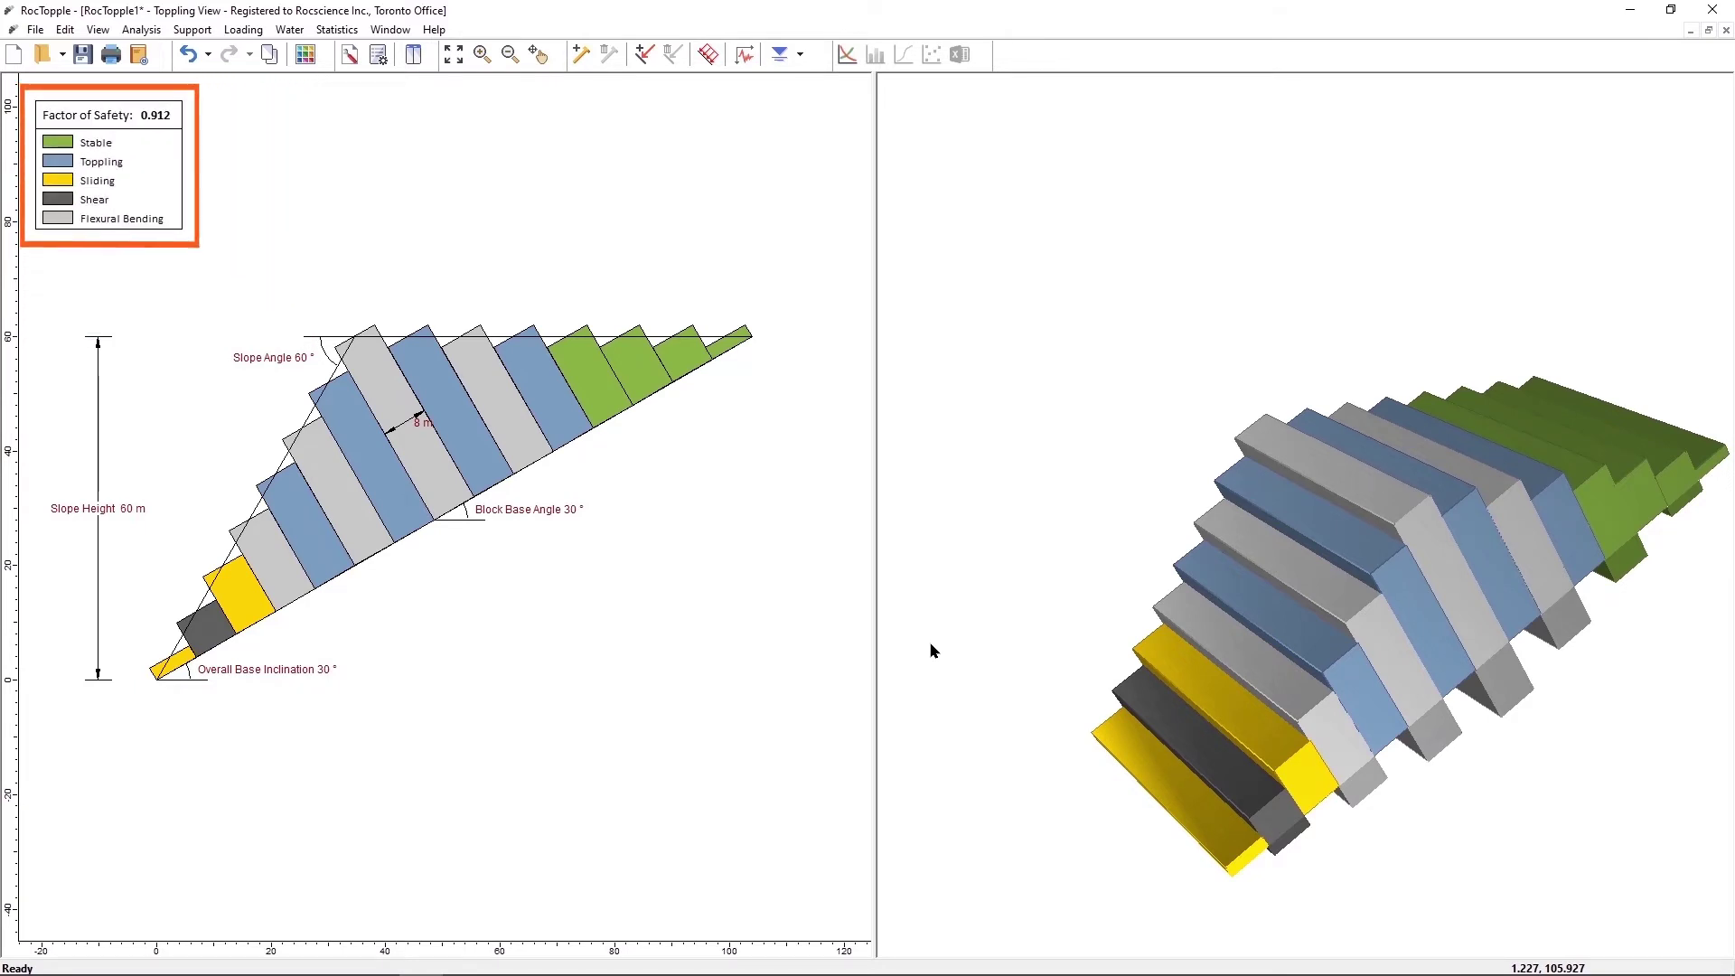
Step: In Input Data's Internal Rock Strength page, change the friction angle from 38° to 30°
click(142, 30)
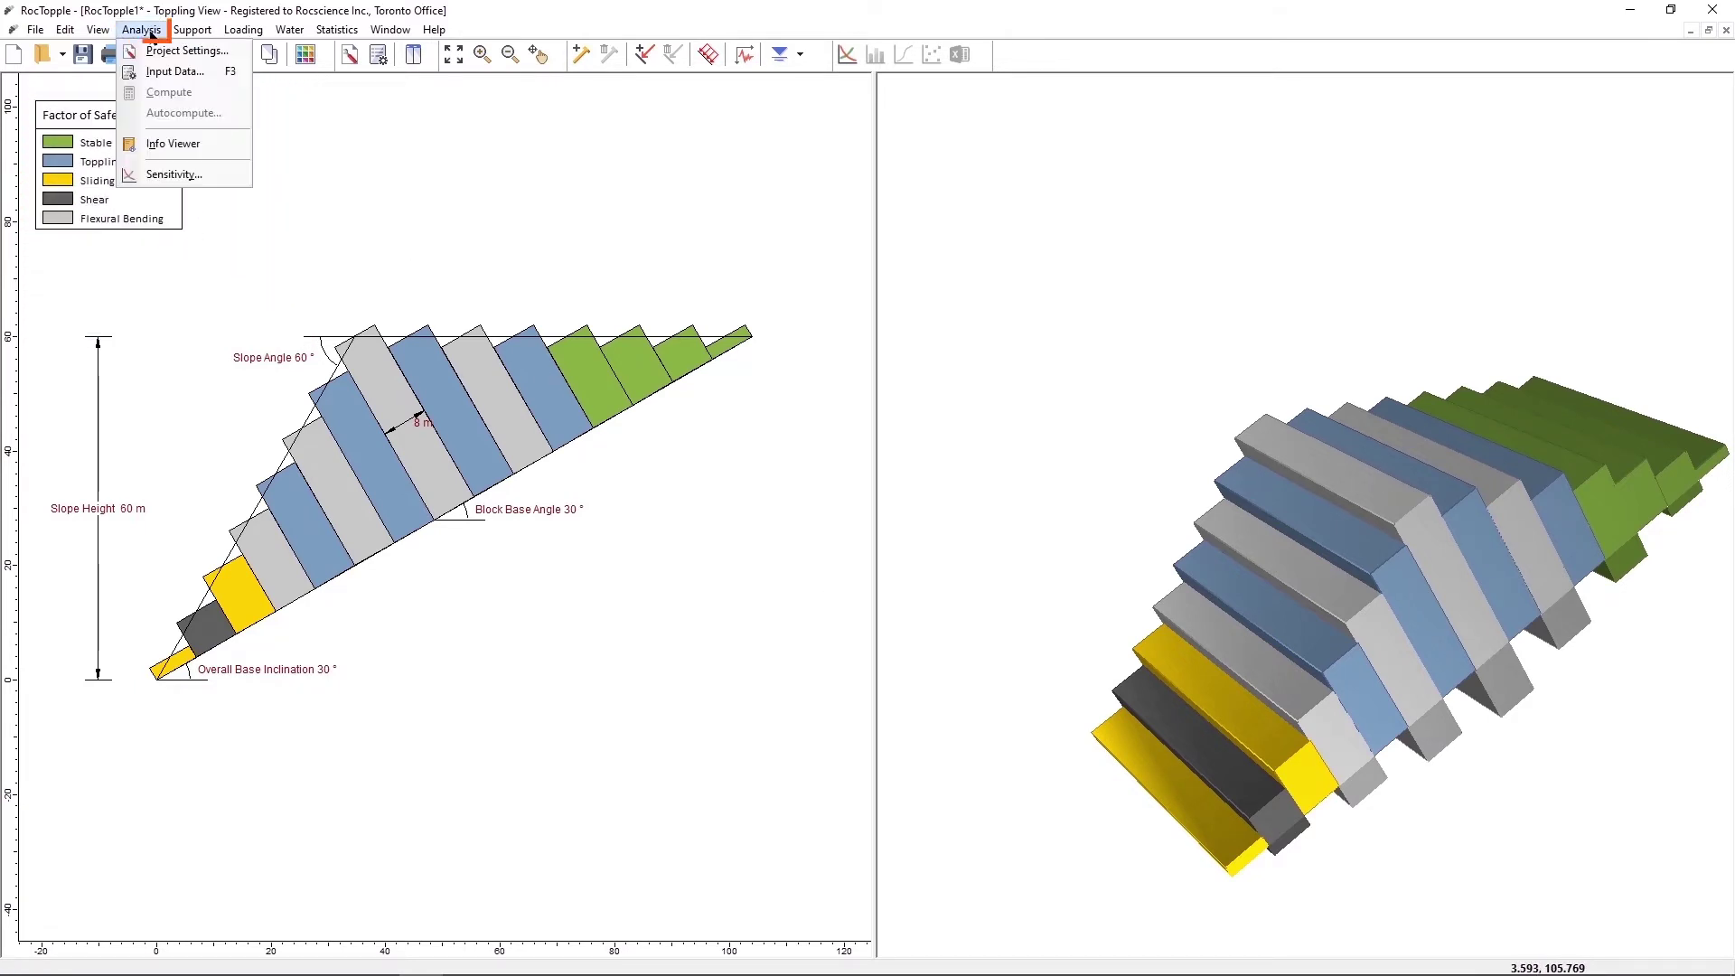
click(161, 71)
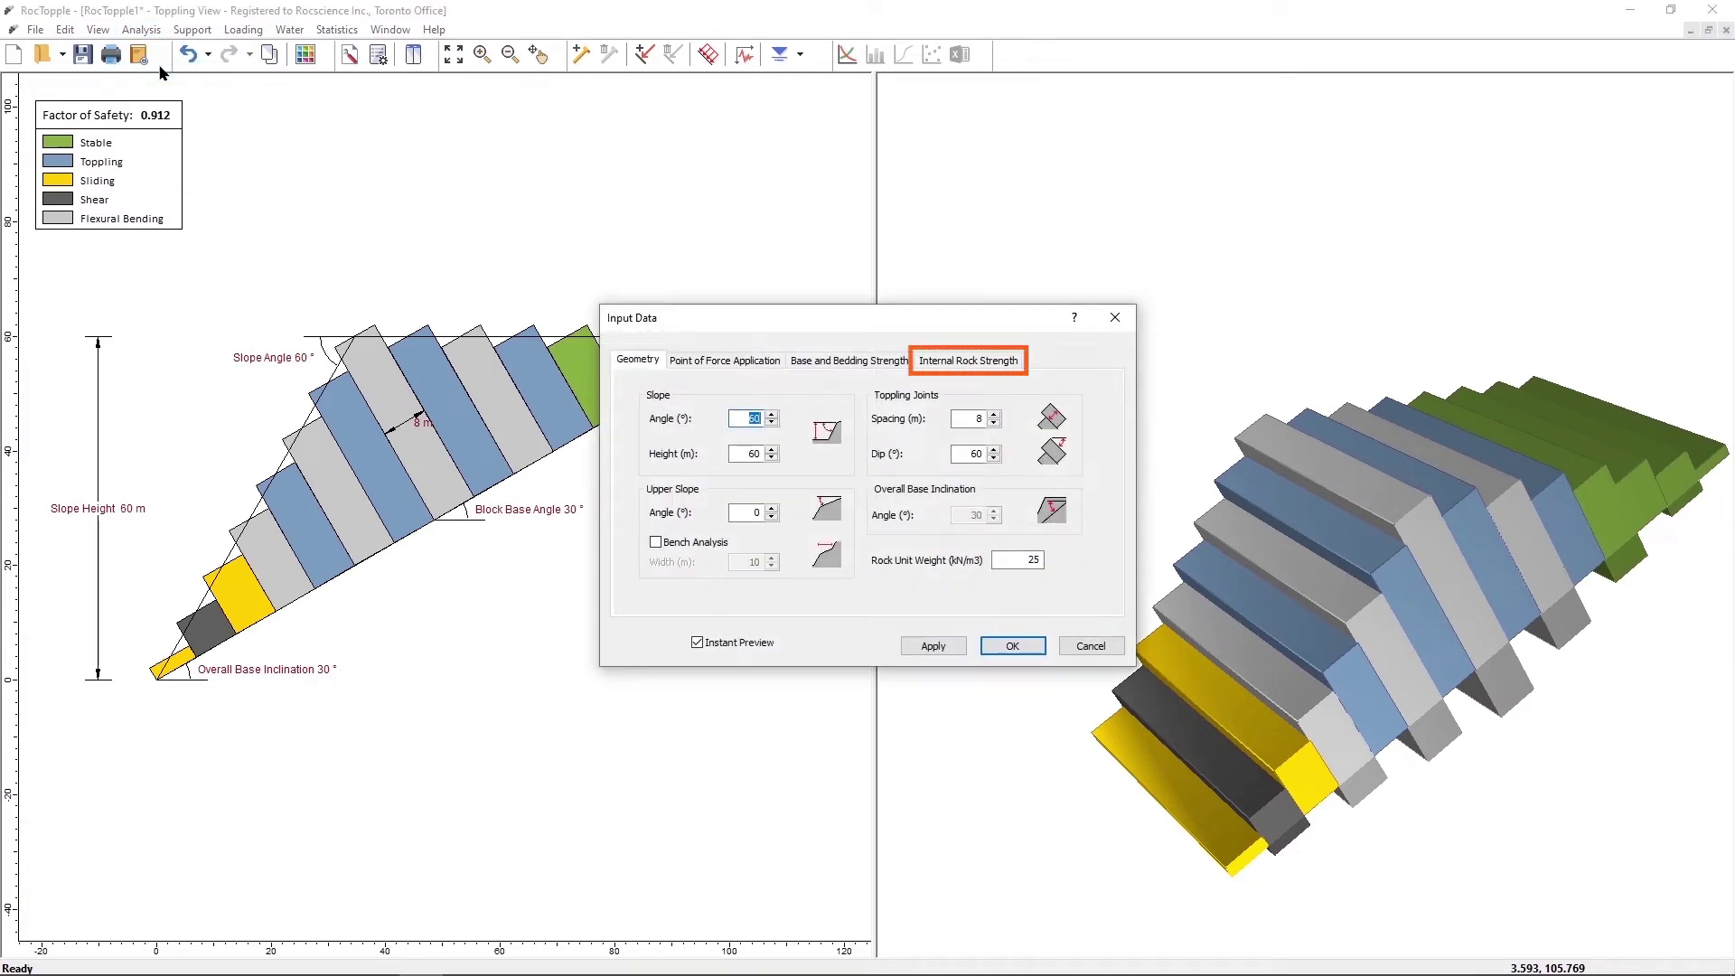
click(935, 362)
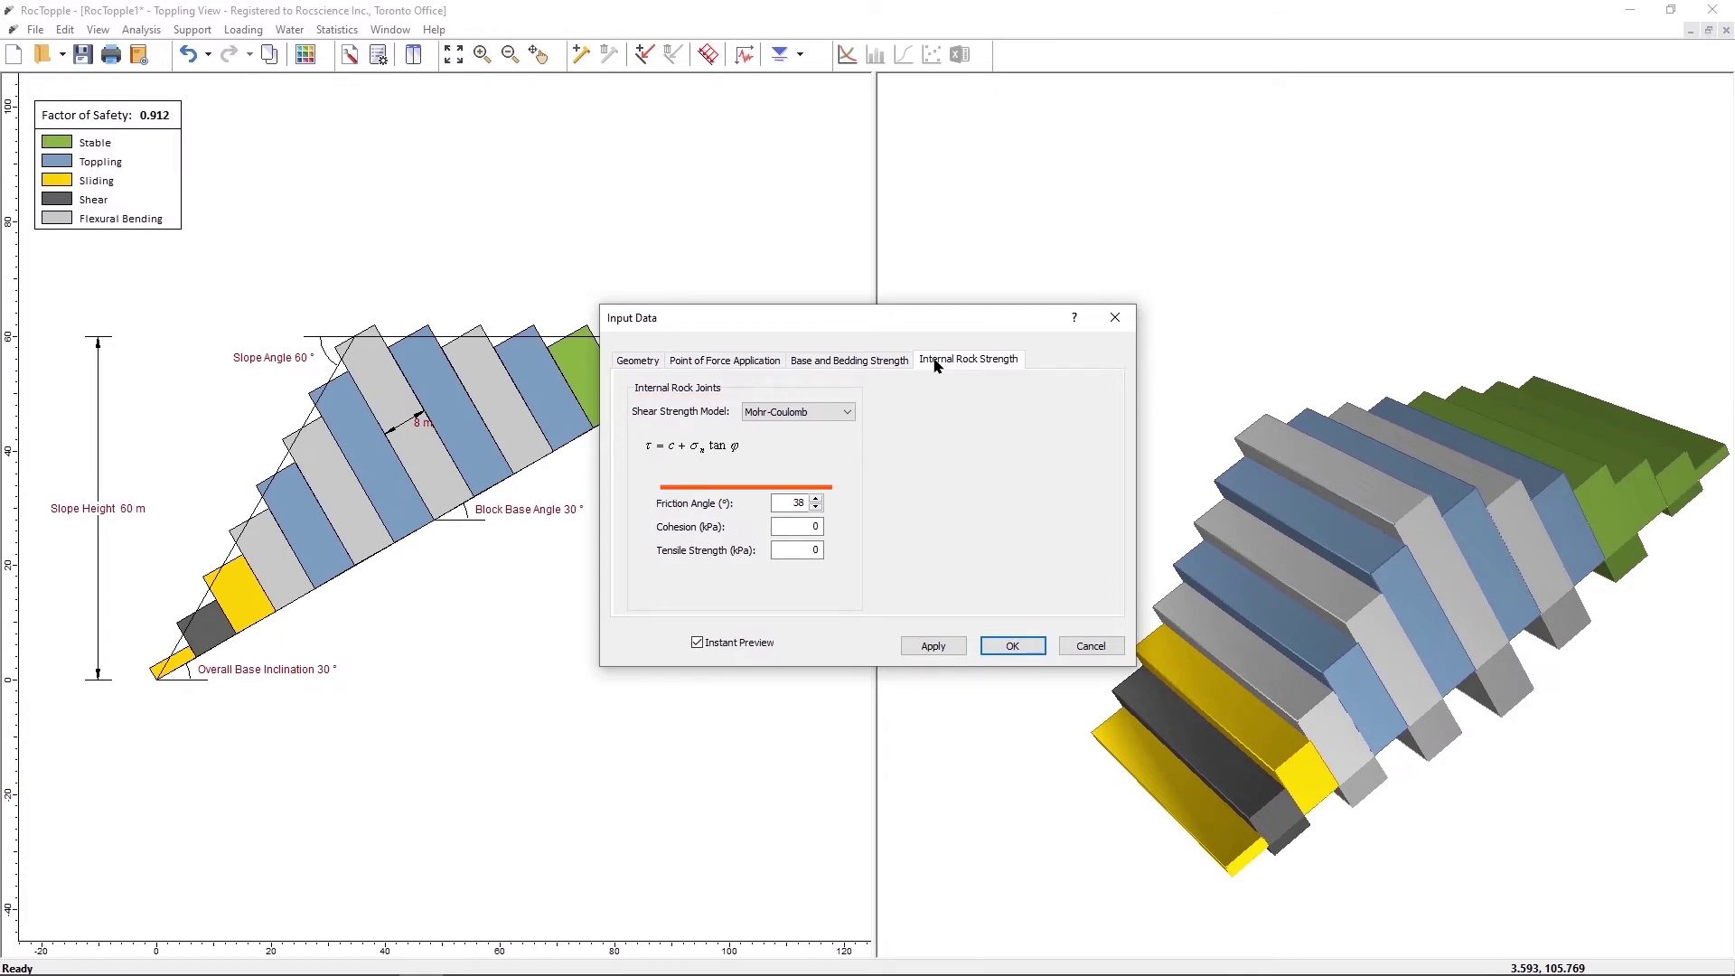
double_click(800, 502)
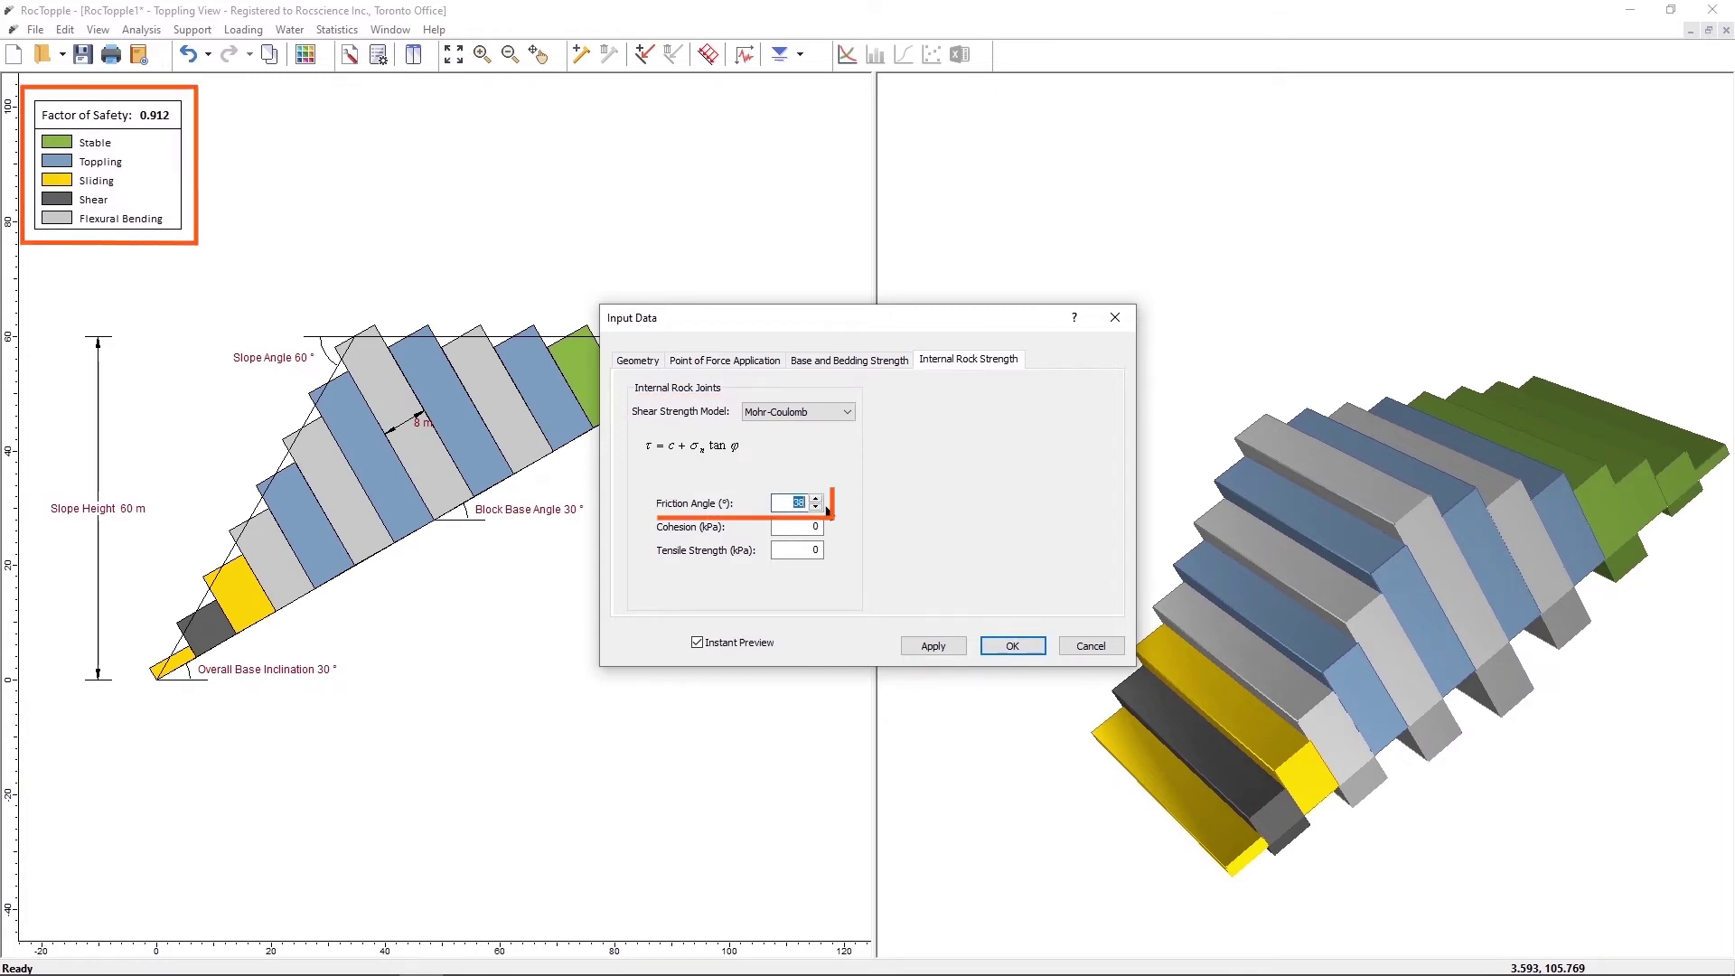
text(30)
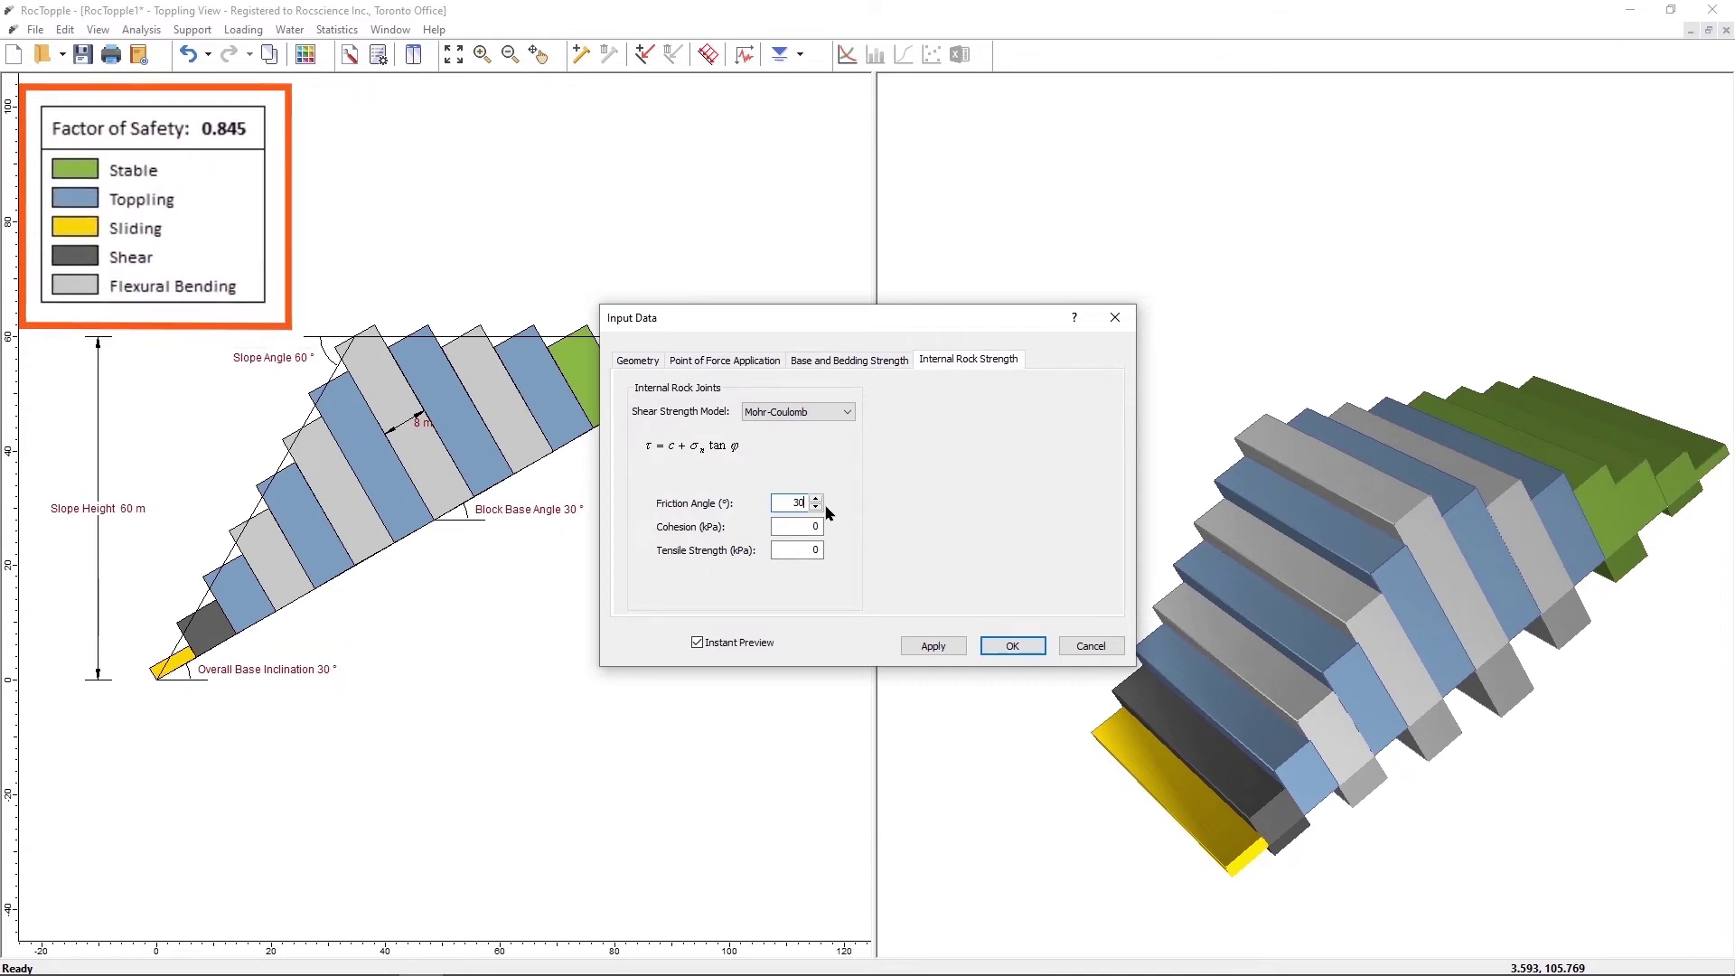
Step: Switch the Input Data dialog back to the Geometry page showing the 60°, 60 m slope
click(647, 362)
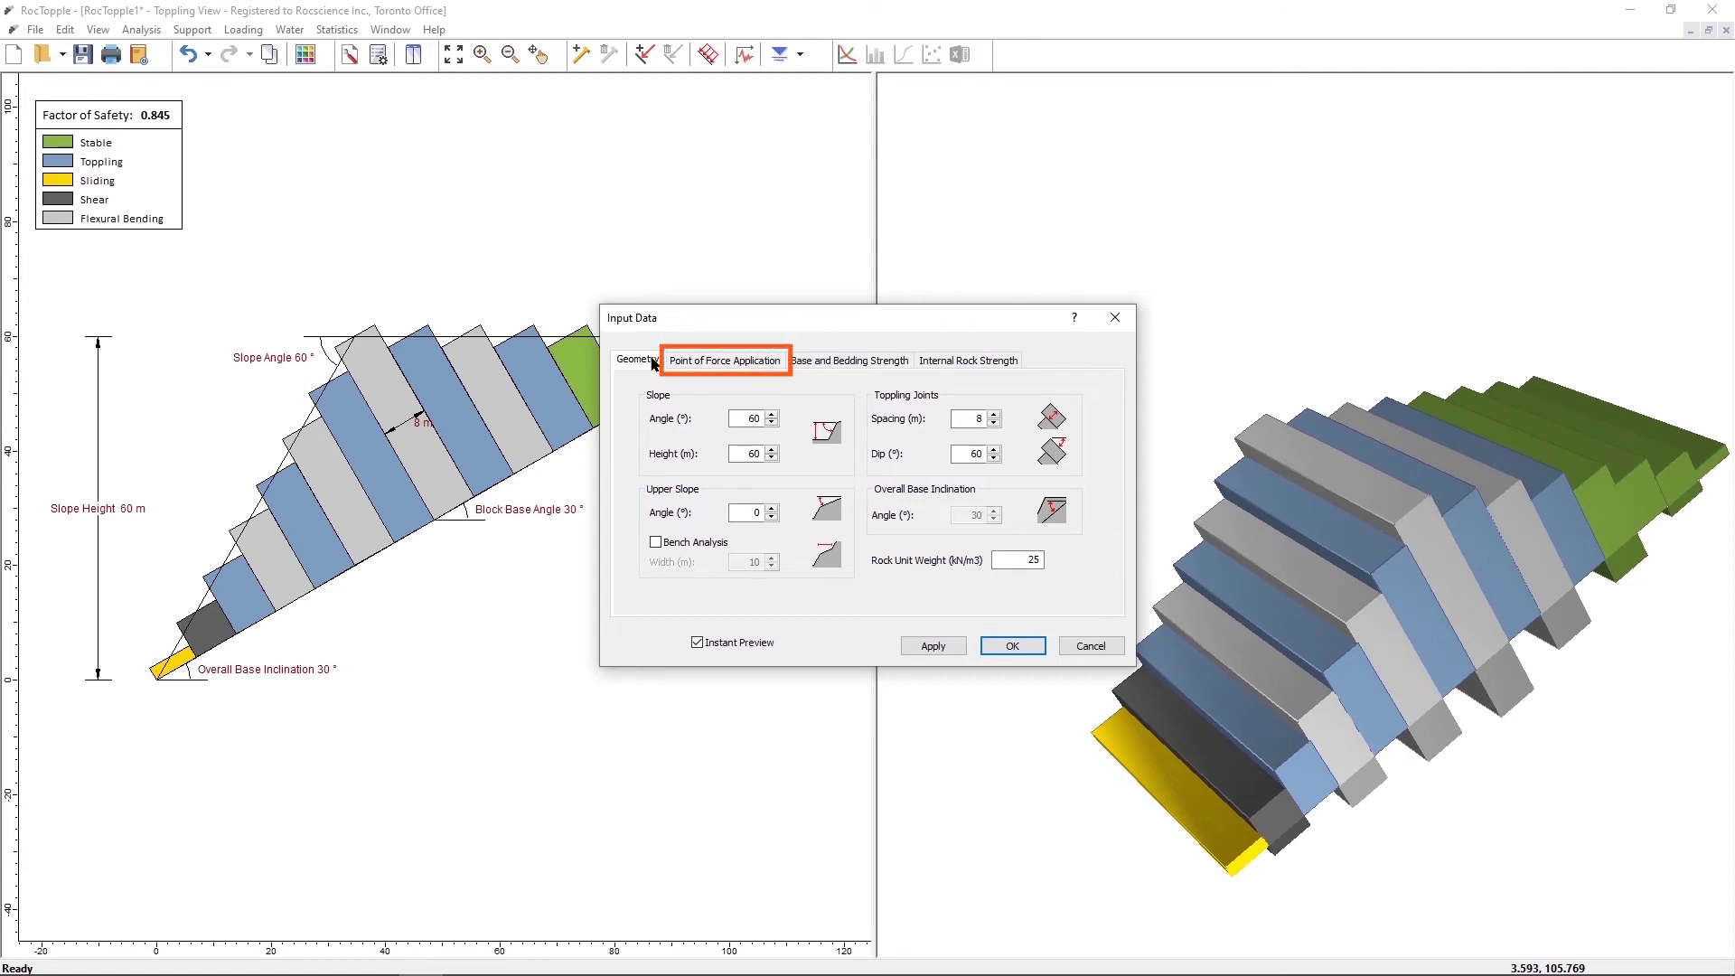
Step: Review the point of force application ratios 0.75, 0.75 and 0.9, then close Input Data with OK
click(703, 362)
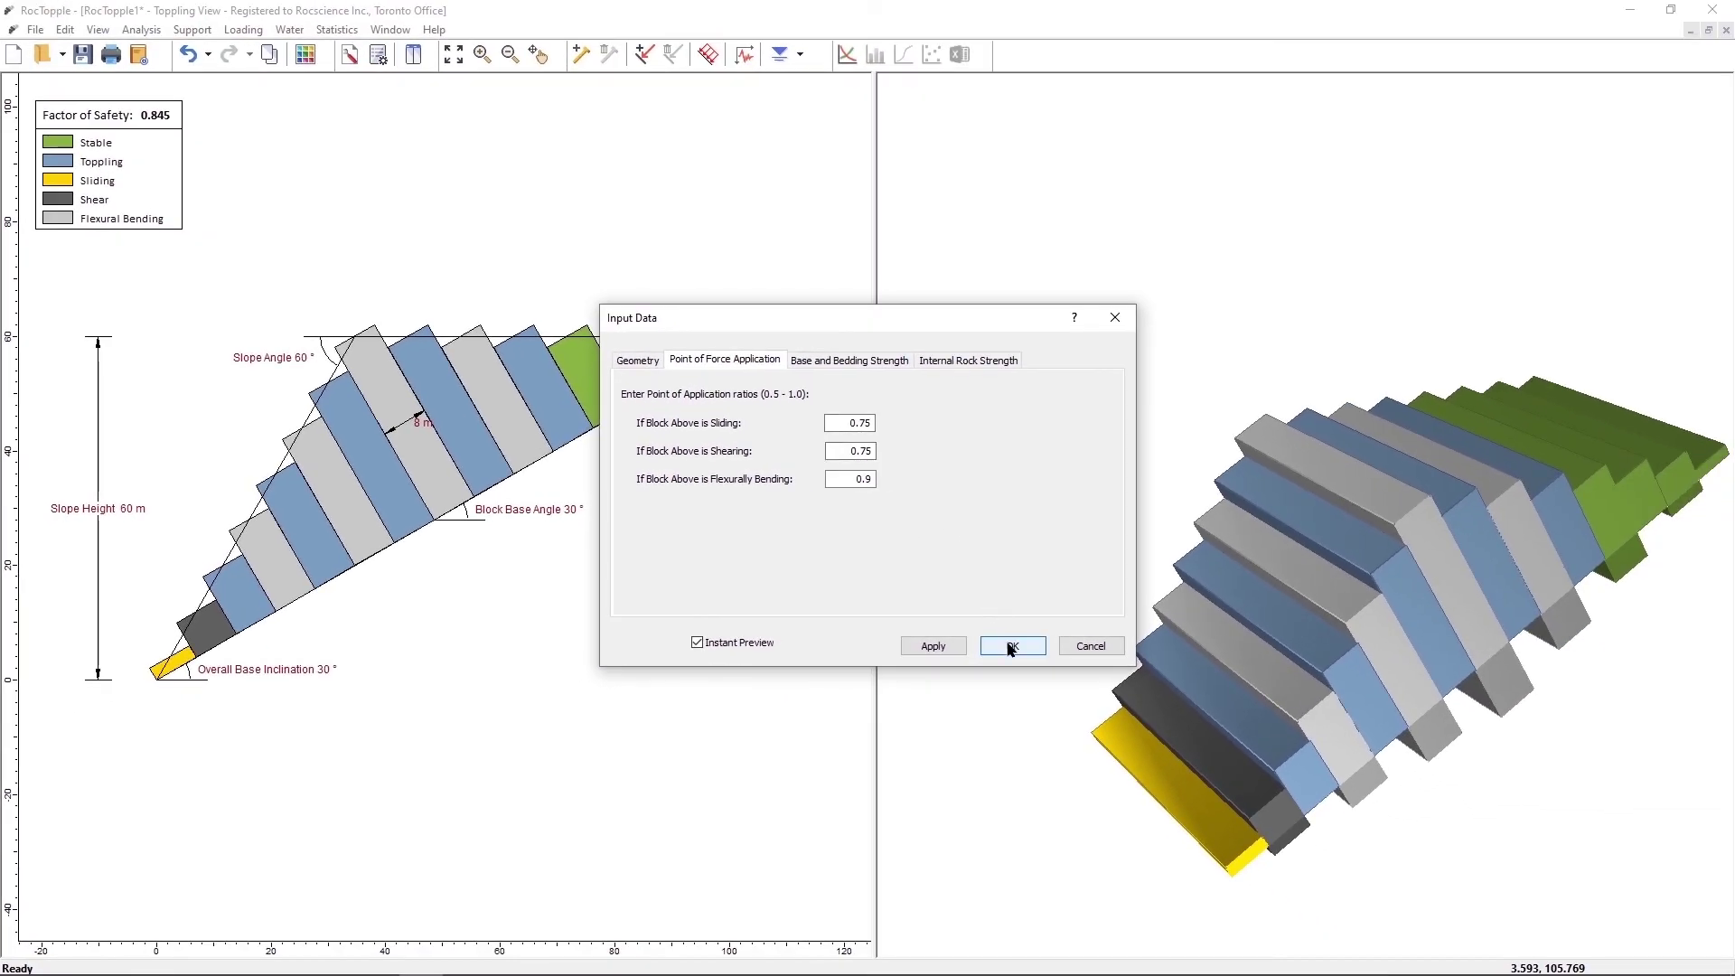
click(1291, 689)
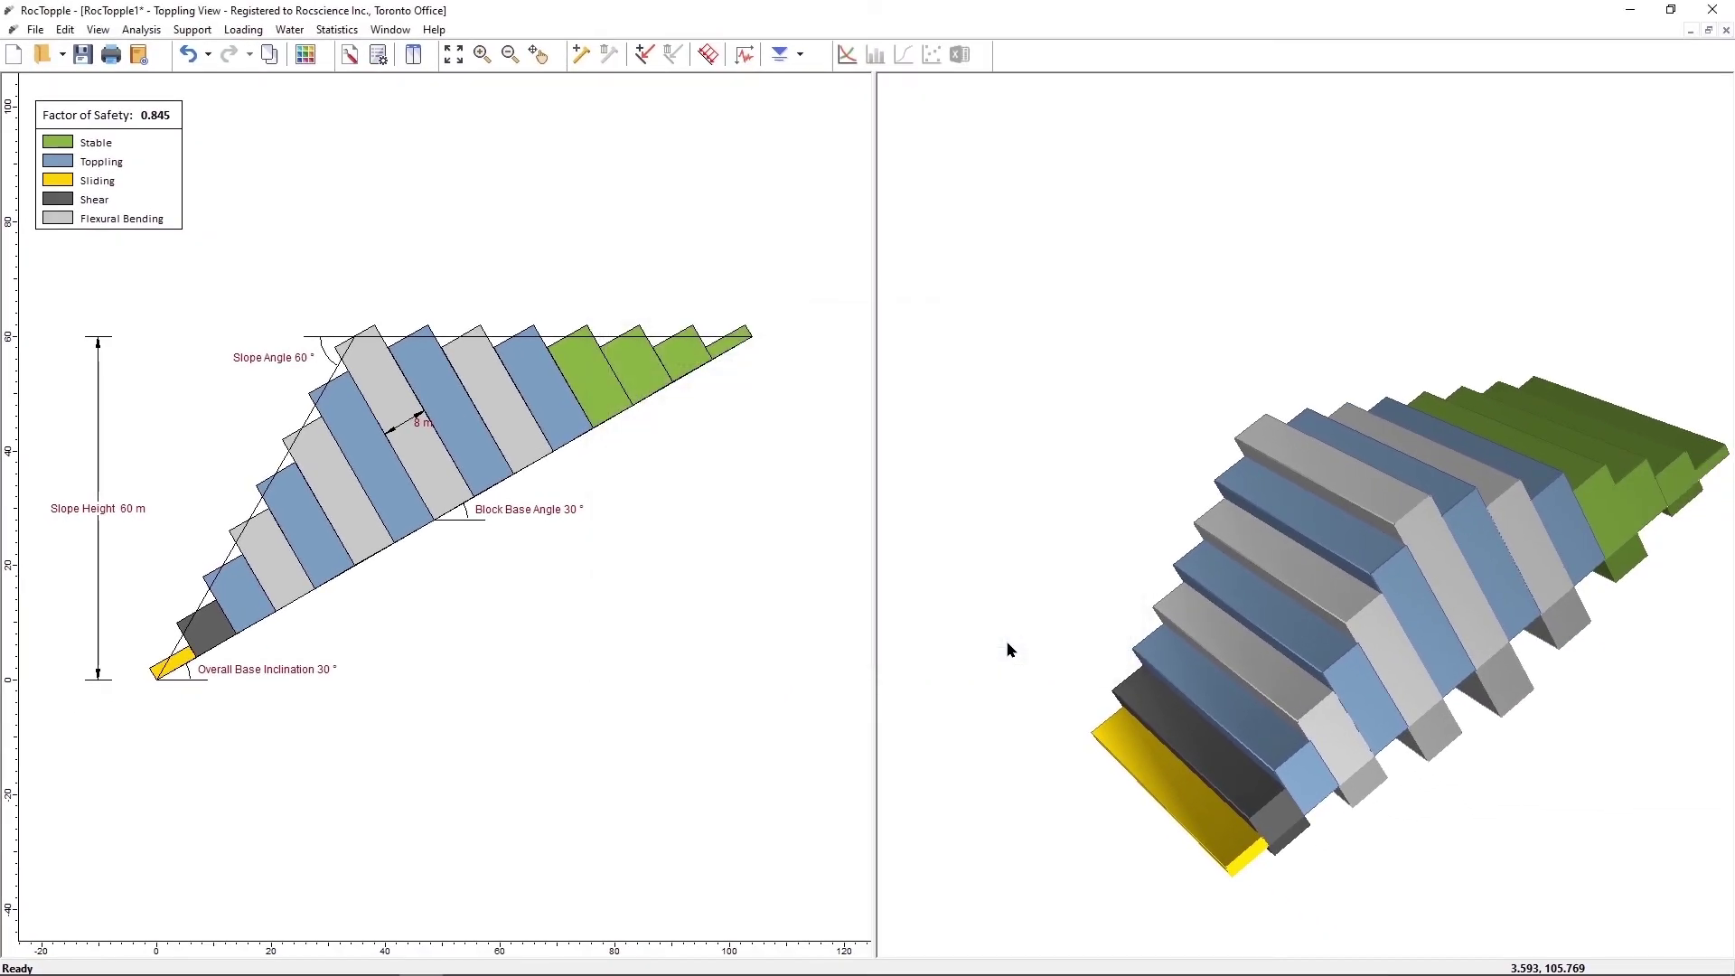